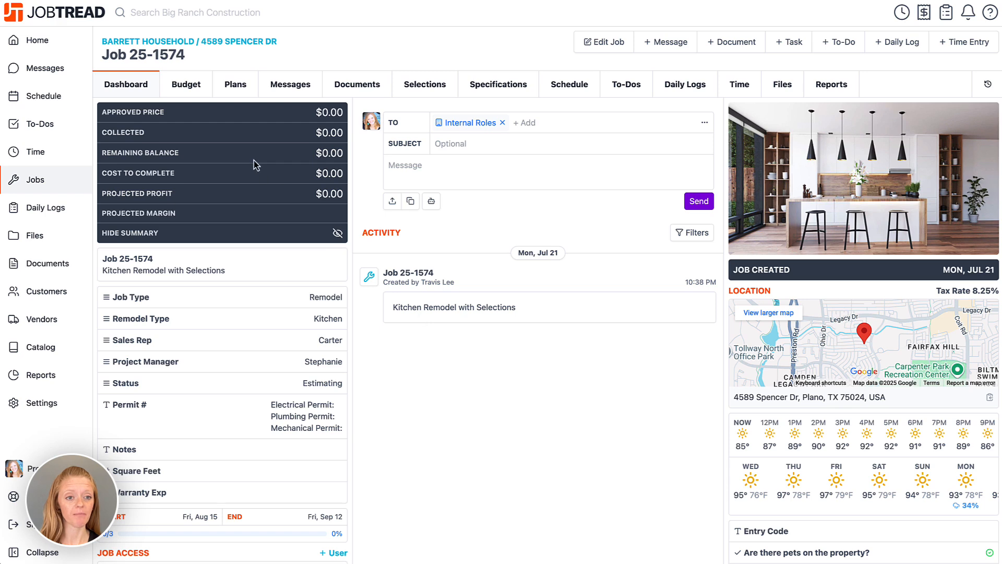
- Show Job 25-1574's budget, expanding the cost groups one level and collapsing them again
left_click(199, 92)
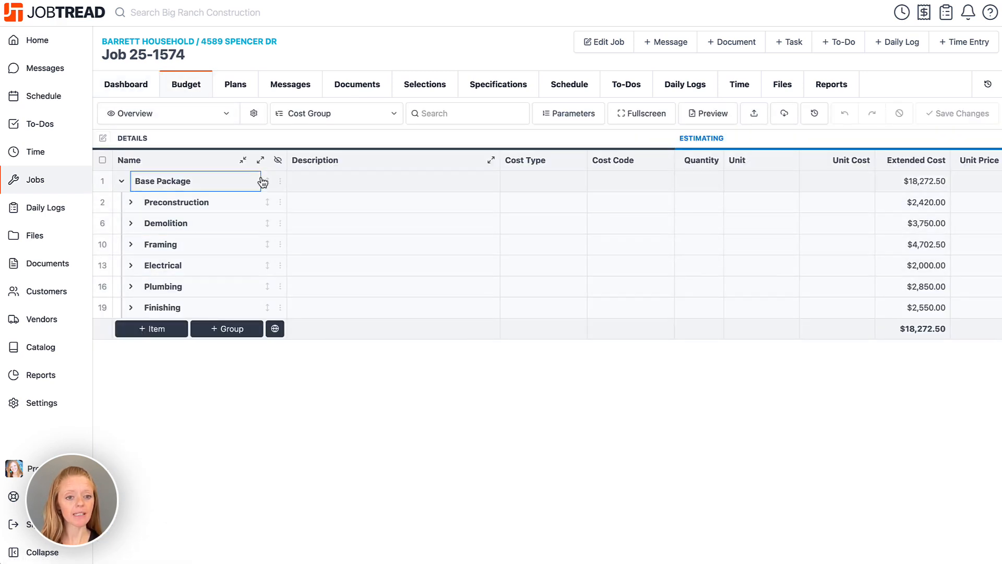
left_click(261, 161)
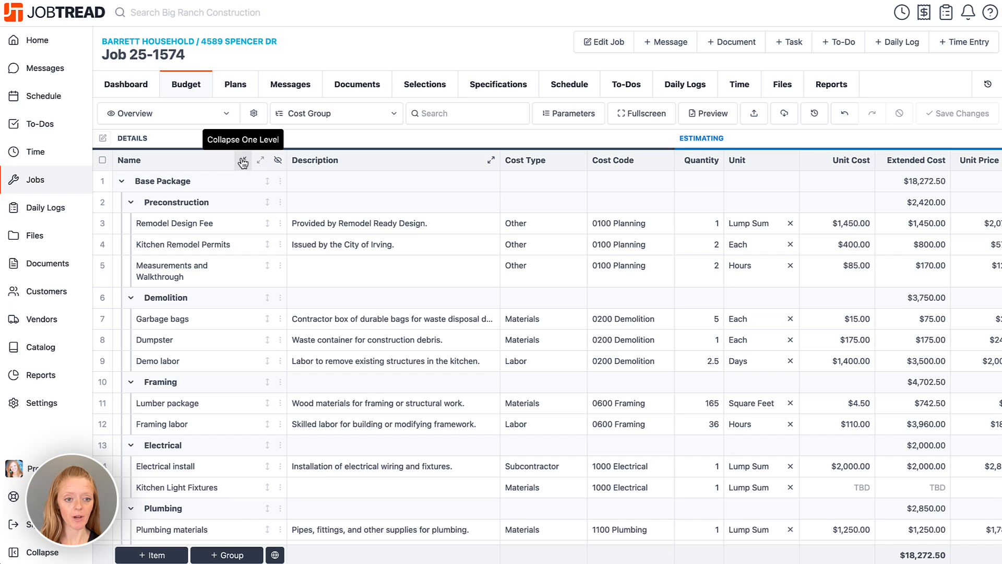
left_click(243, 161)
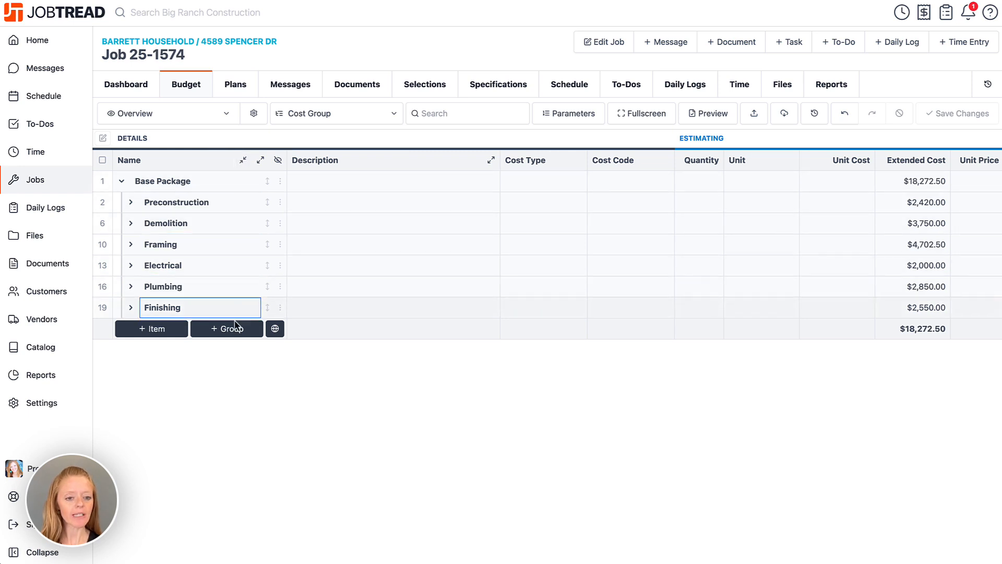
- Create a new cost group named 'Allowances' below Base Package and expand it
left_click(226, 334)
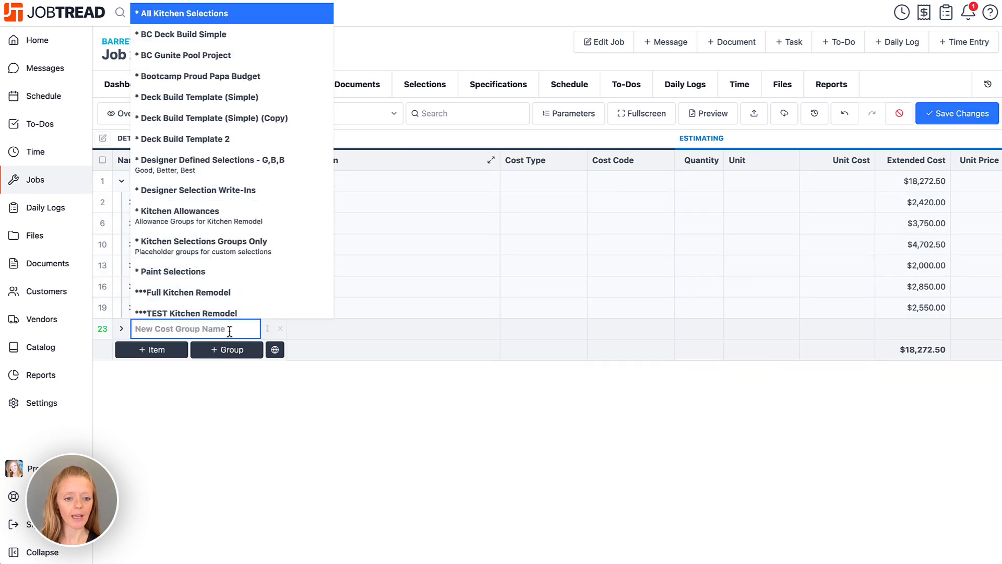
type("Allowances")
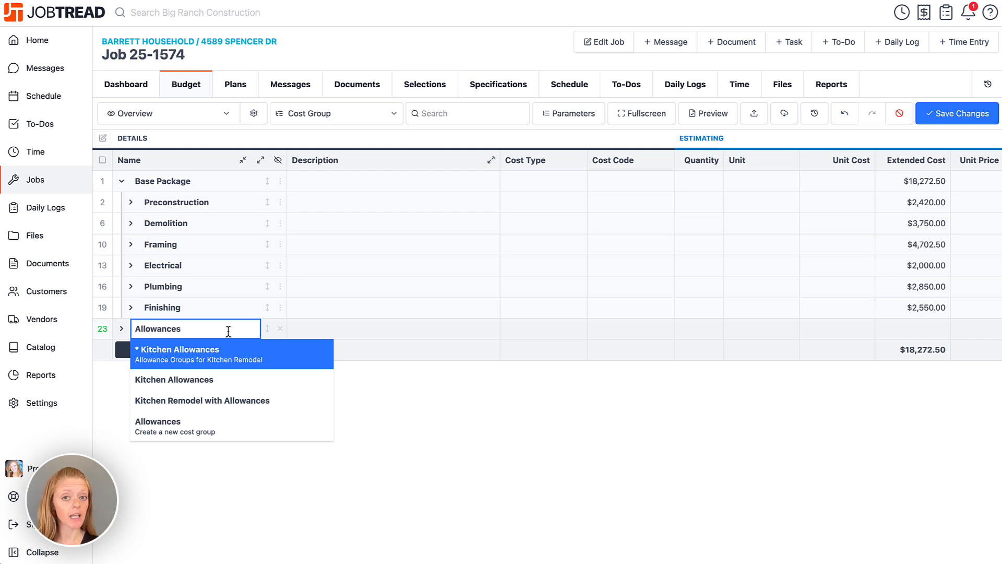
left_click(217, 433)
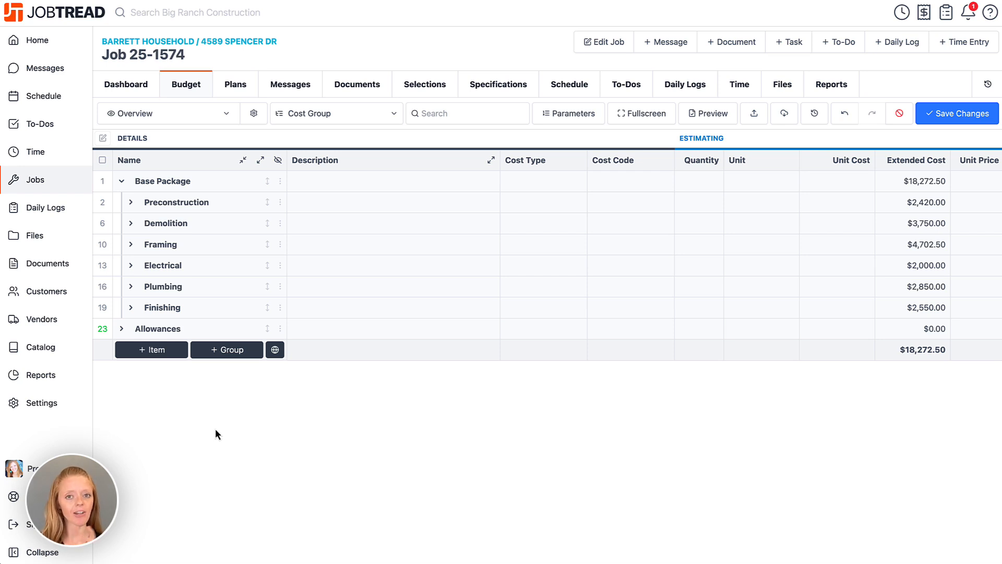
left_click(121, 330)
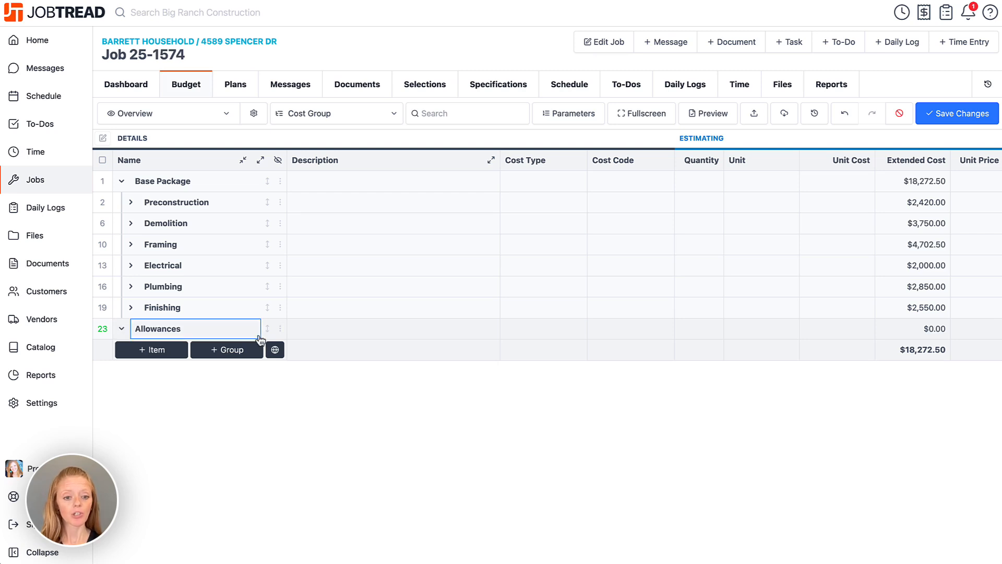
- Add cost items 'Flooring Allowance', 'Electrical Allowance' and 'Appliance Allowance' inside the Allowances group
left_click(280, 329)
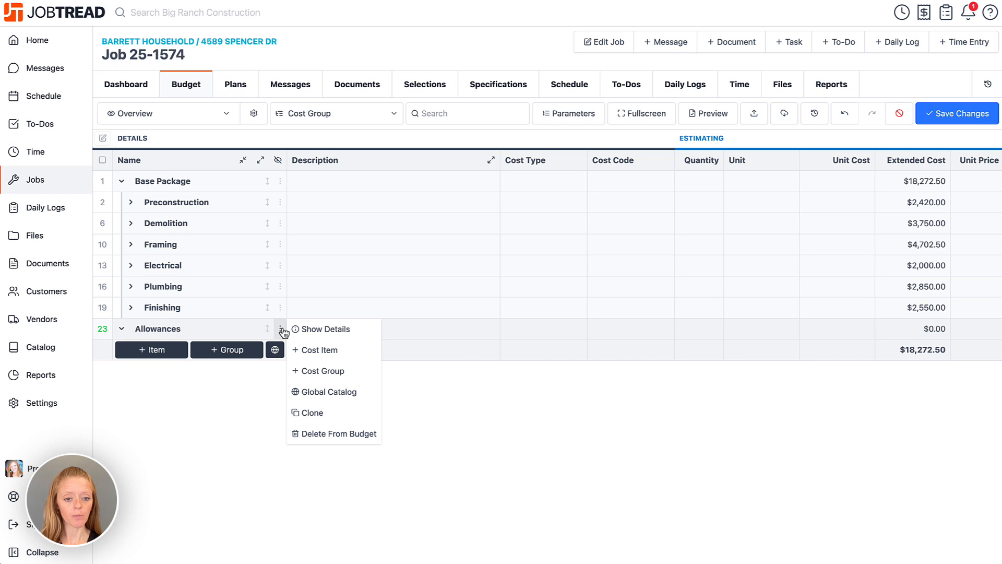
left_click(320, 351)
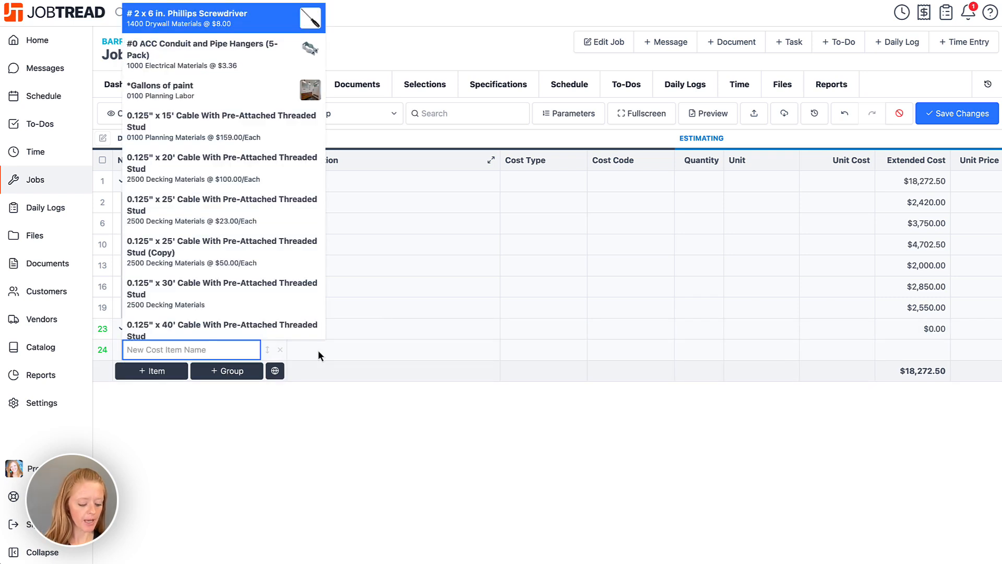
type("Flooring Allowance")
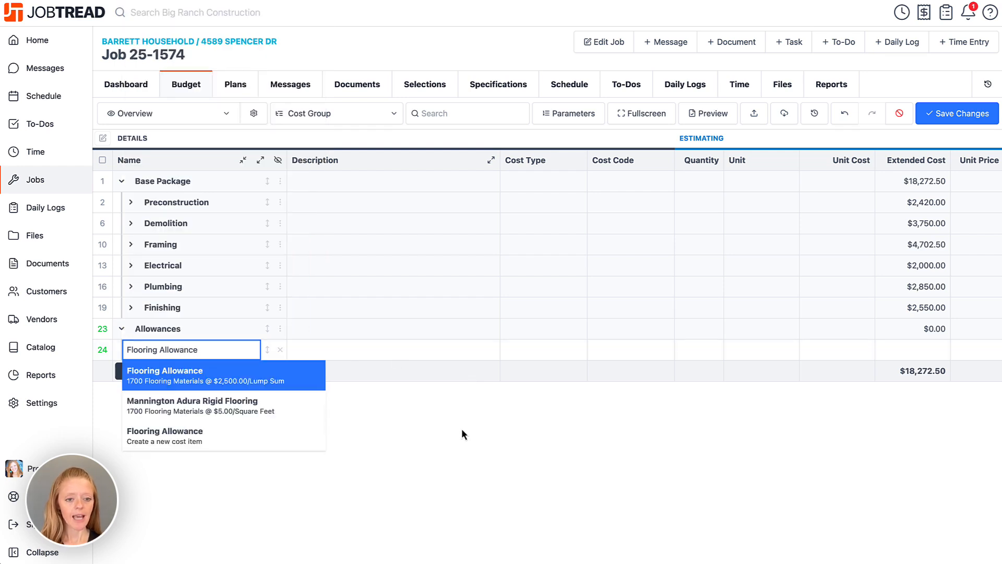
key("Return")
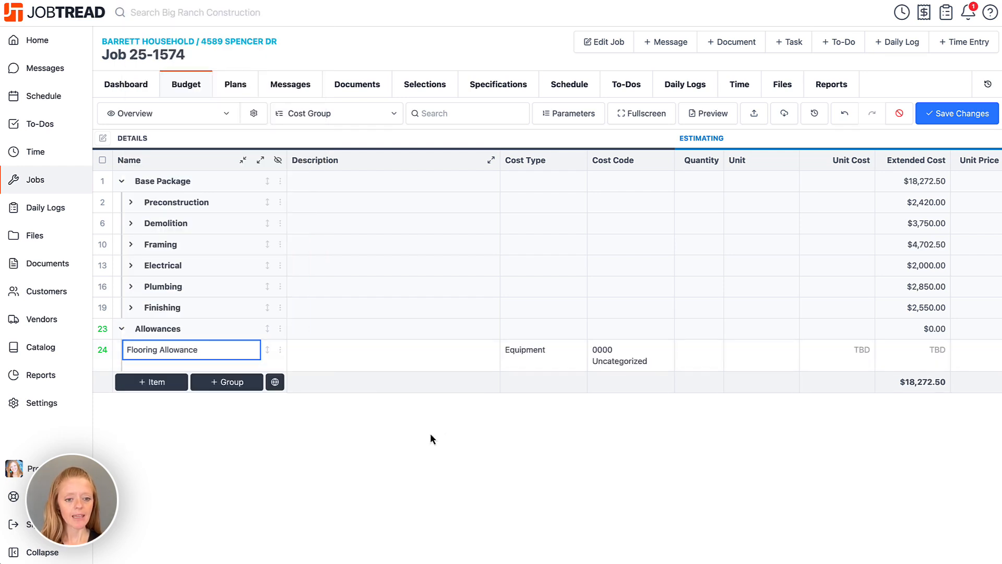
left_click(280, 328)
left_click(314, 349)
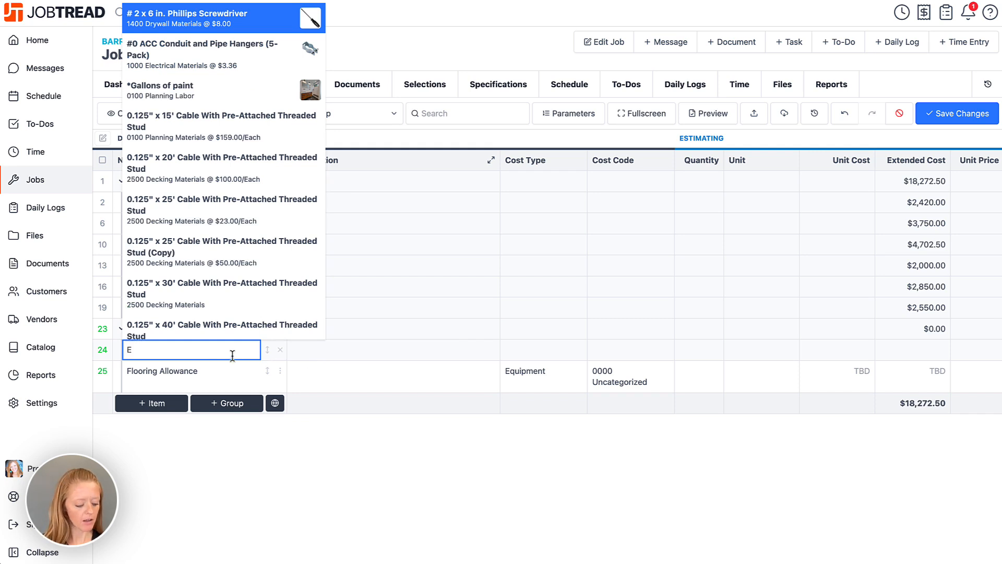
type("Electrical Allowance")
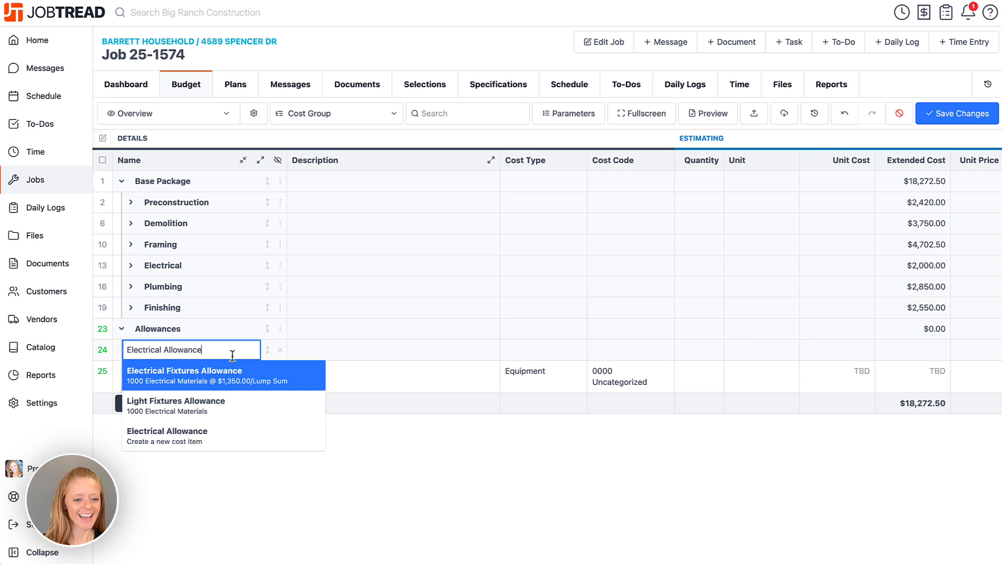
left_click(367, 474)
left_click(283, 330)
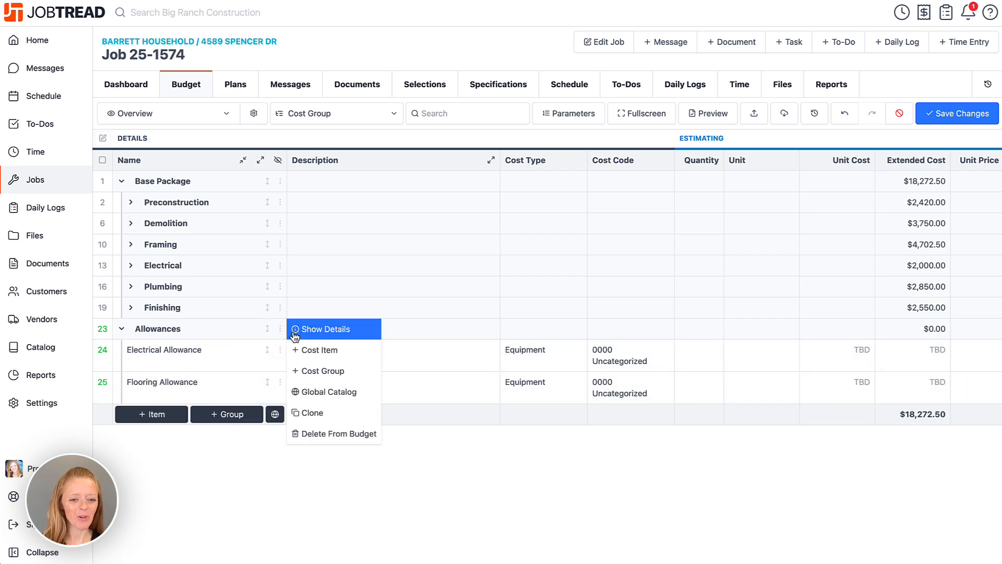
left_click(308, 349)
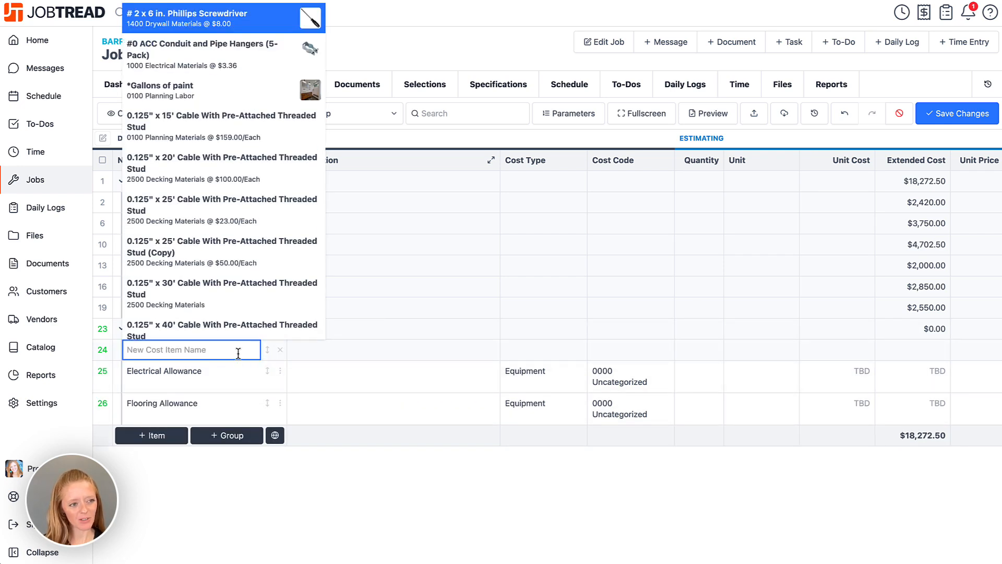
type("Applian")
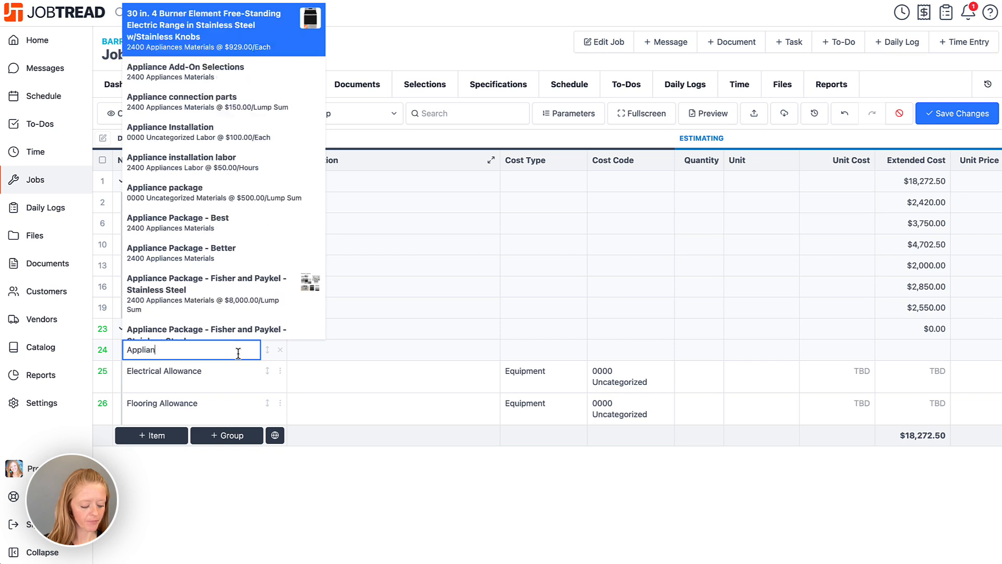
type("ce Allowance")
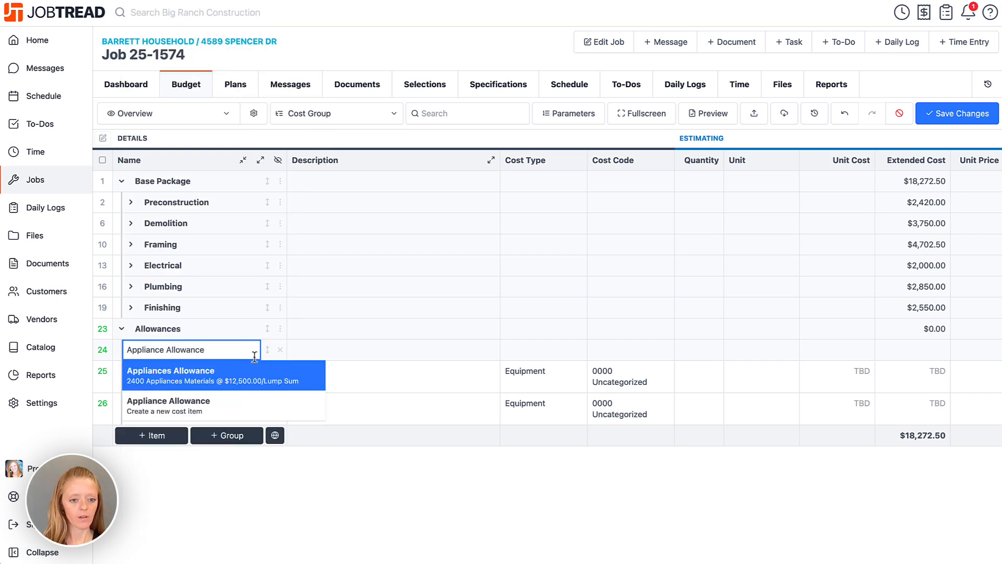
left_click(302, 466)
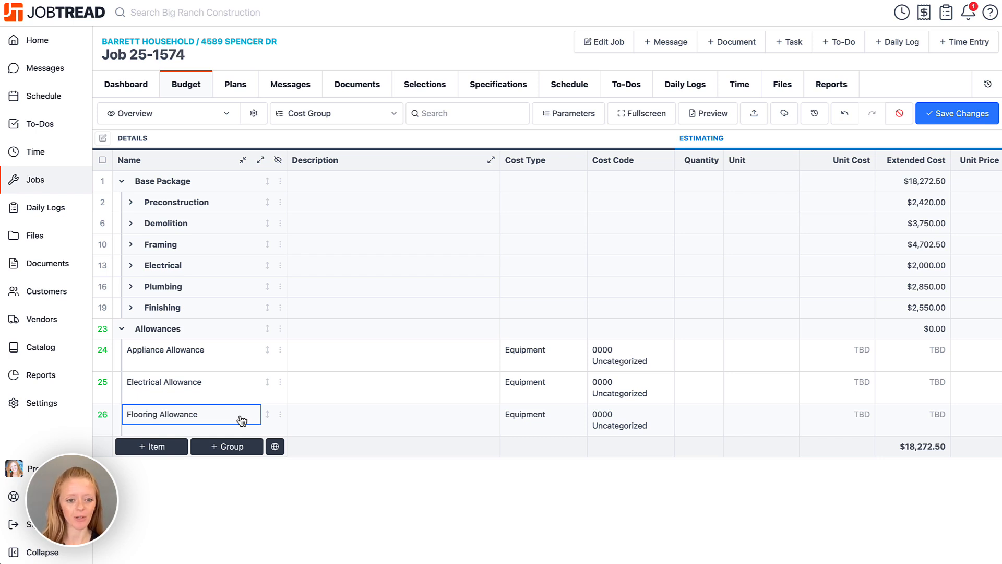
- In Appliance Allowance's details, set the cost code to 2400 Appliances and type to Materials
left_click(282, 351)
left_click(308, 352)
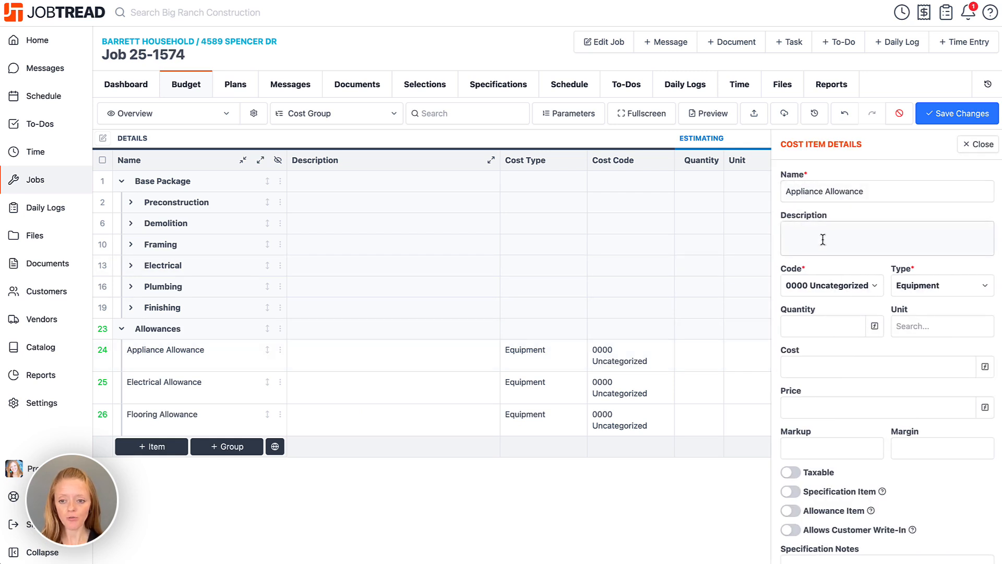
left_click(837, 285)
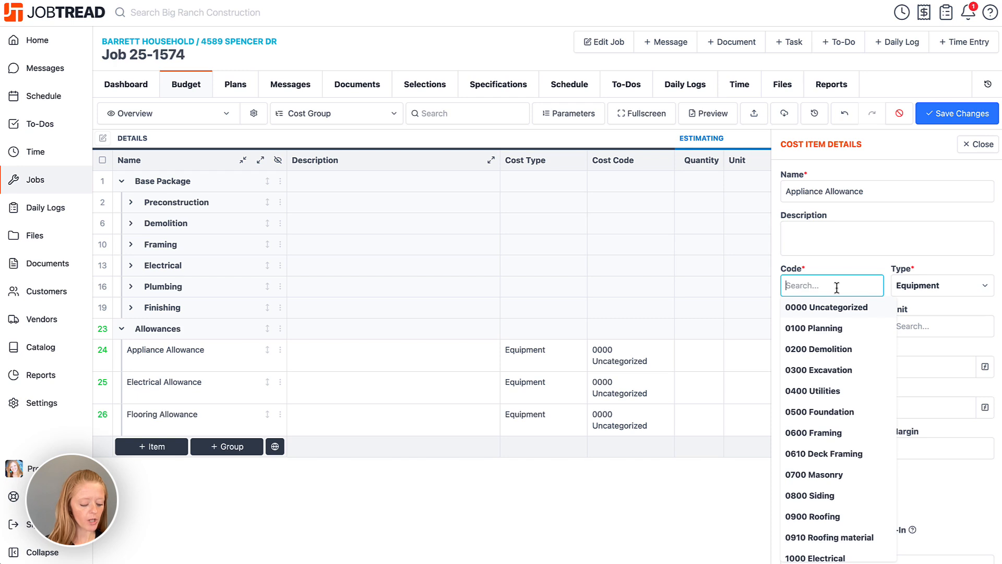
type("appl")
left_click(839, 309)
left_click(940, 286)
left_click(919, 347)
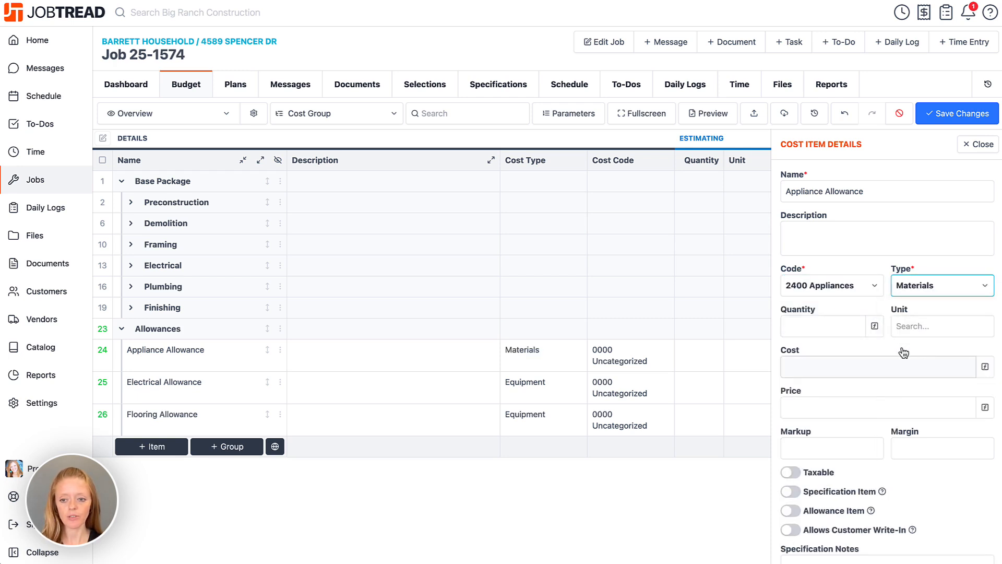
- Set Appliance Allowance's quantity to 1 Lump Sum with a unit cost of 11000
left_click(816, 326)
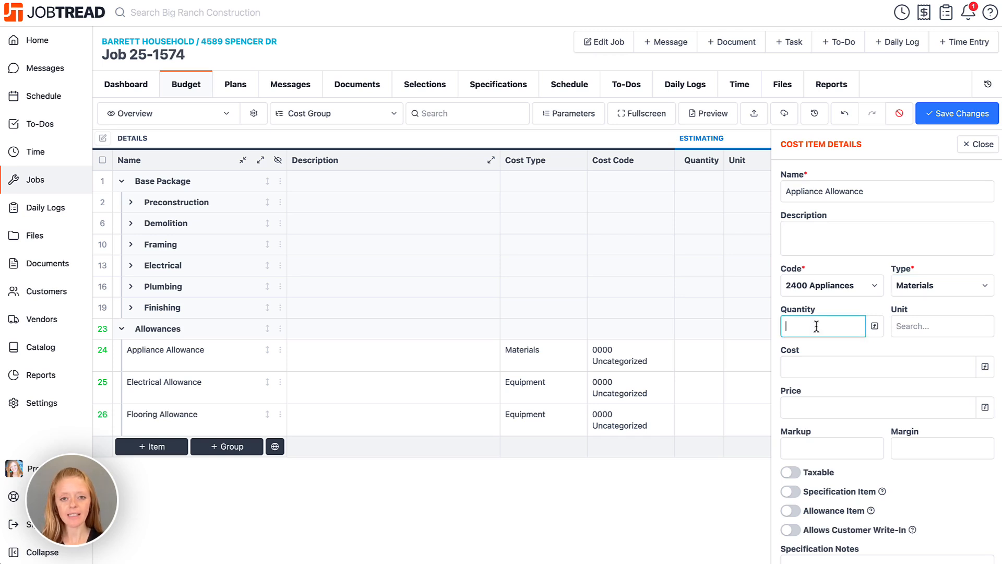
type("1")
left_click(900, 325)
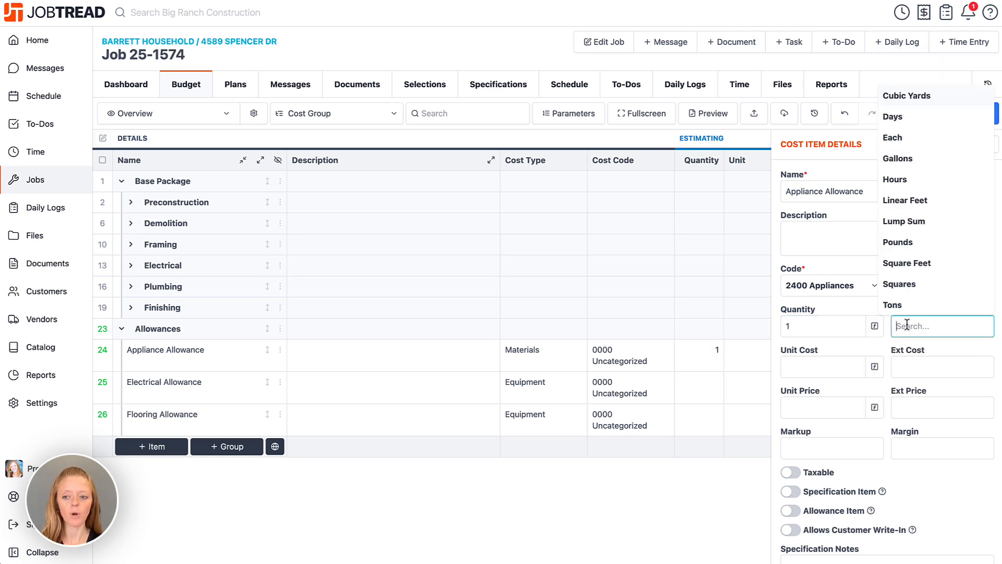
left_click(903, 221)
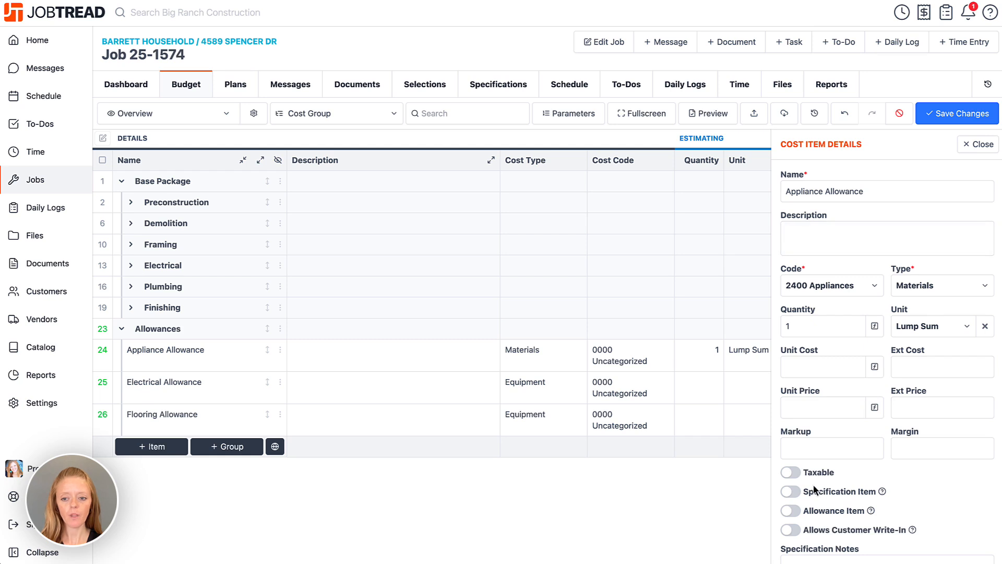
scroll(814, 488, "down", 1)
left_click(817, 335)
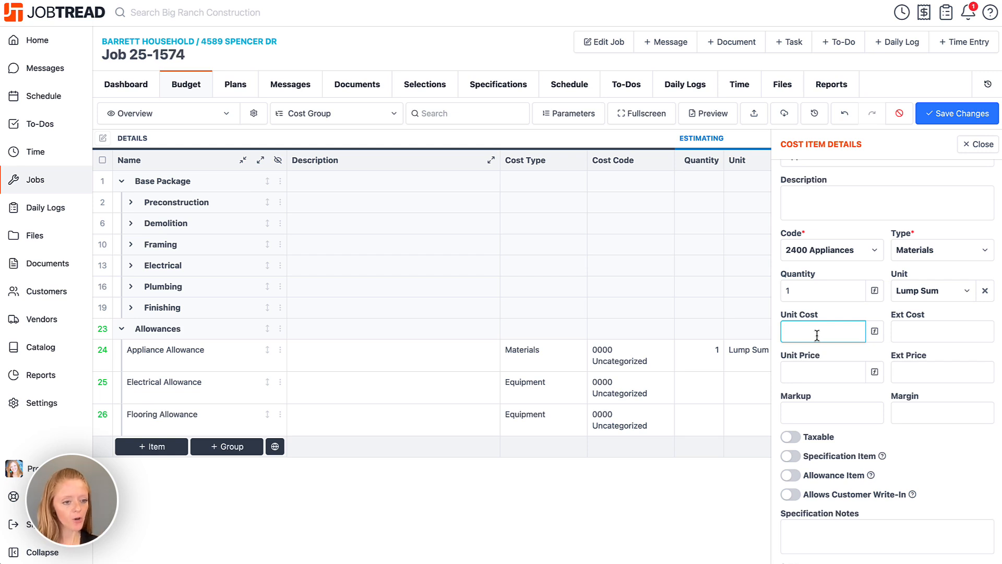
type("11000")
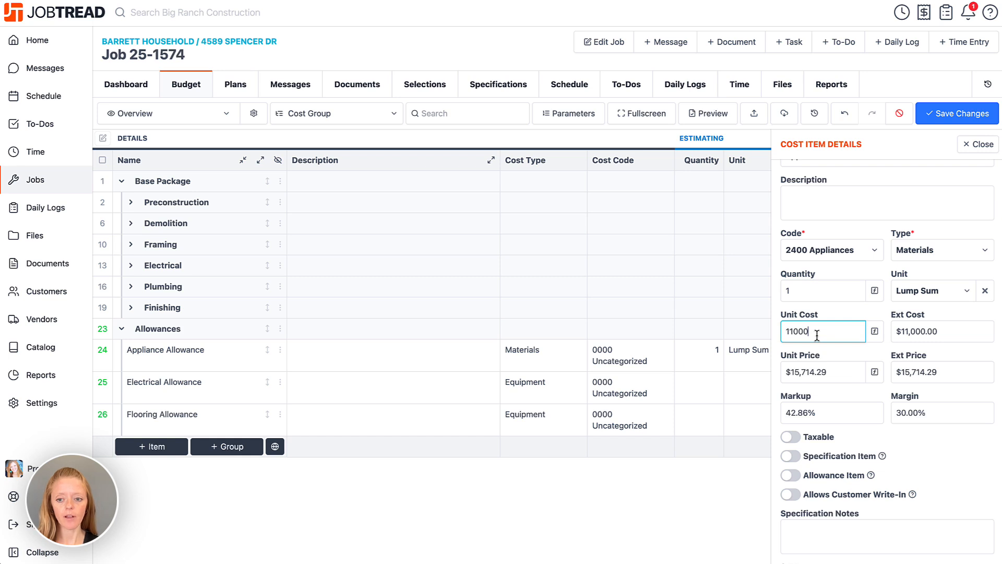
scroll(793, 396, "down", 2)
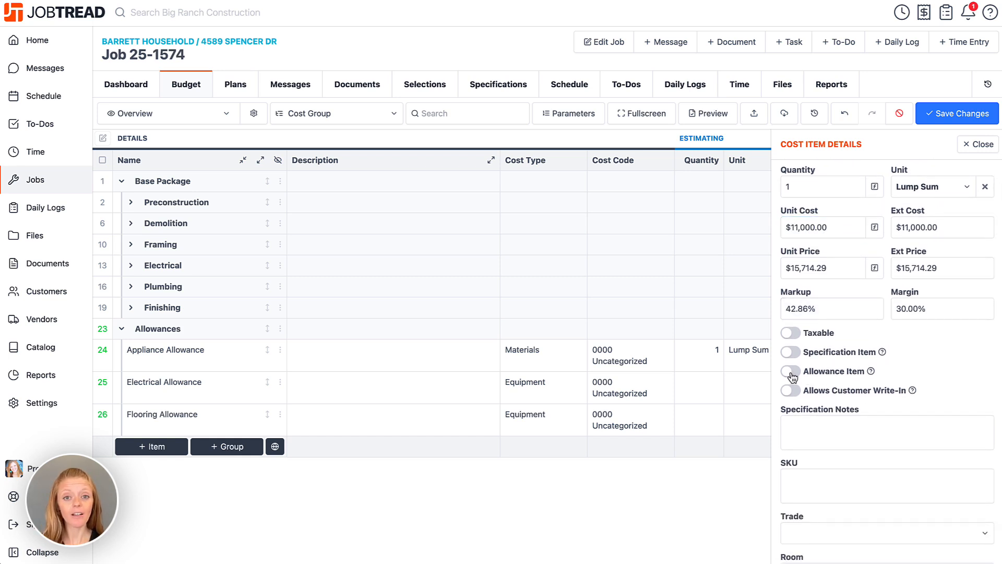
- Turn on Allowance Item and Show Cost for the Appliance Allowance
left_click(791, 372)
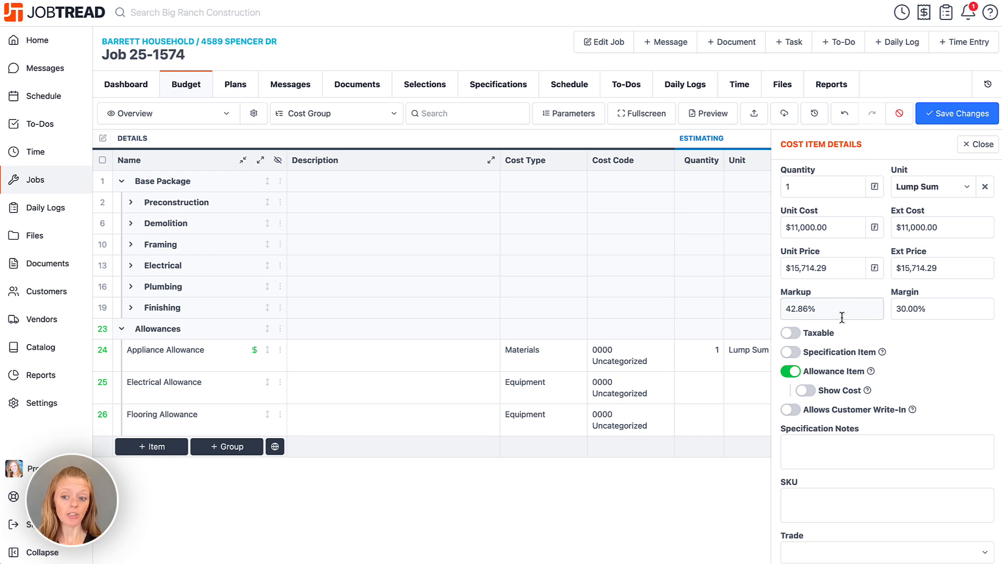
left_click(807, 391)
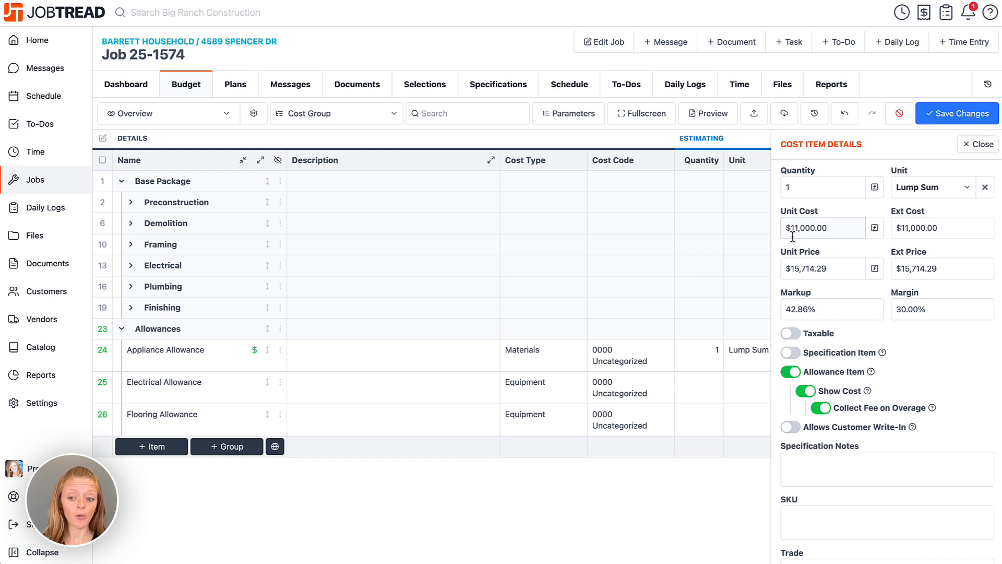
- Toggle Collect Fee on Overage off, on and off again, leaving it disabled
left_click(821, 408)
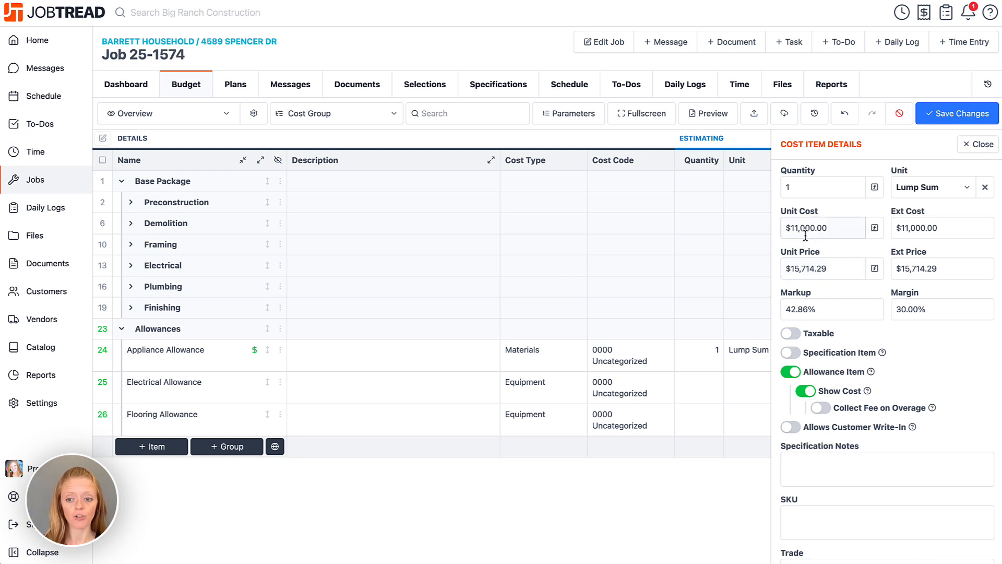
left_click(821, 408)
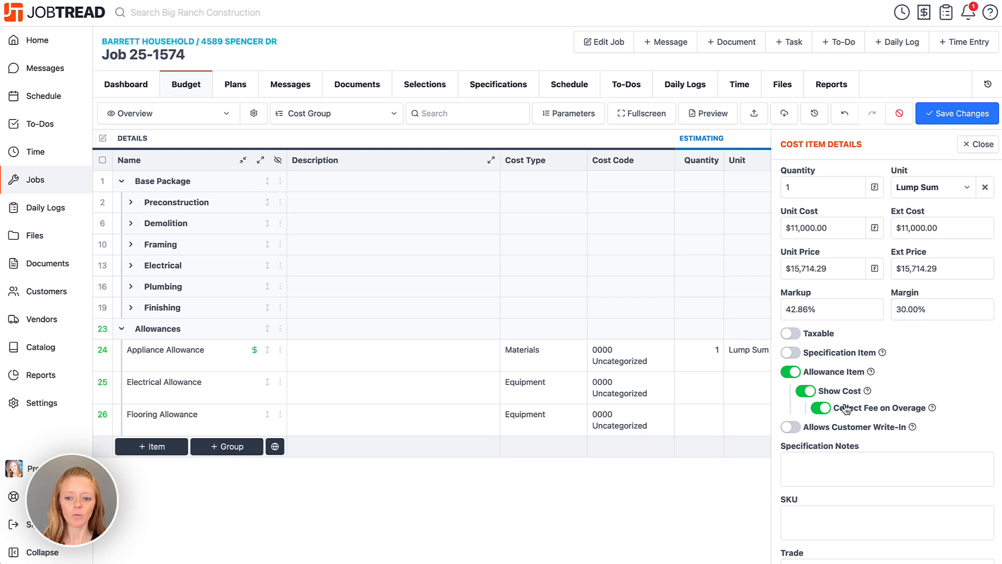
left_click(827, 409)
- In Electrical Allowance's details, set the cost code to 1000 Electrical and type to Materials
left_click(975, 148)
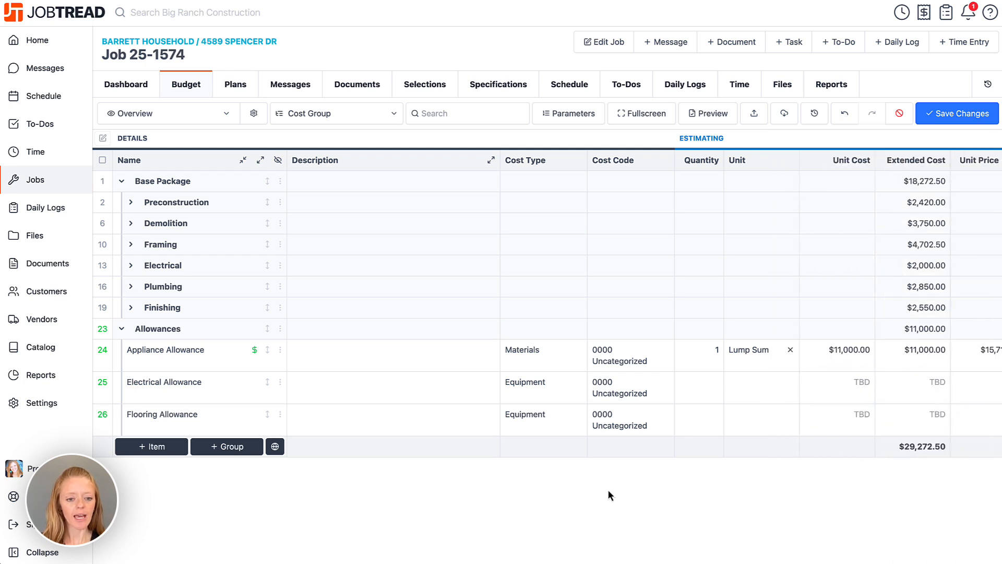
left_click(280, 383)
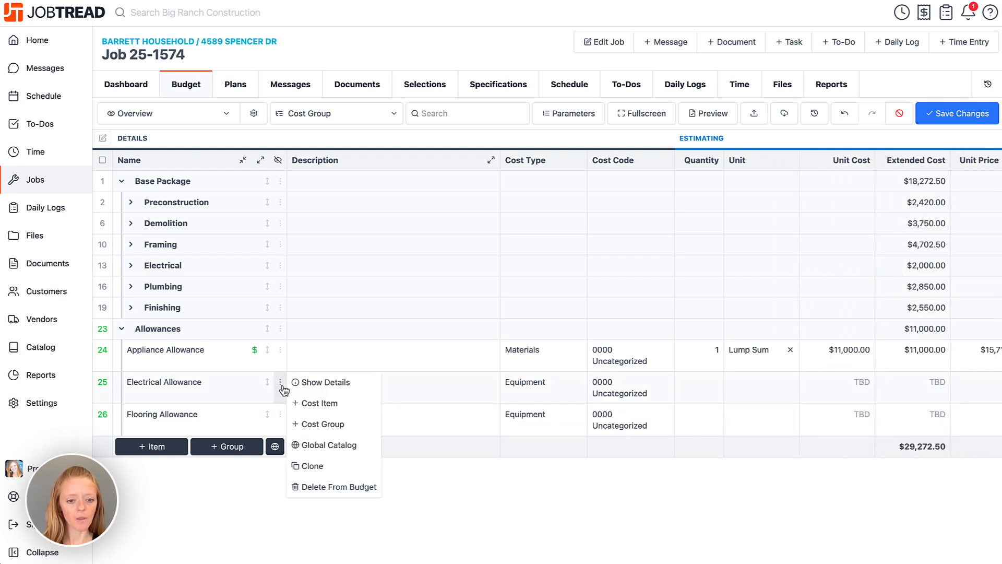
left_click(294, 383)
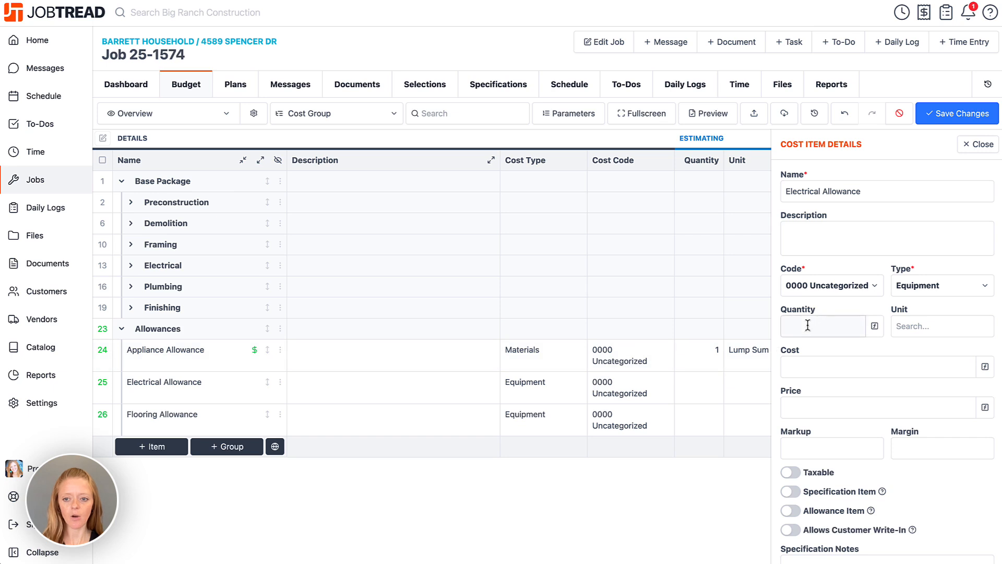
left_click(834, 283)
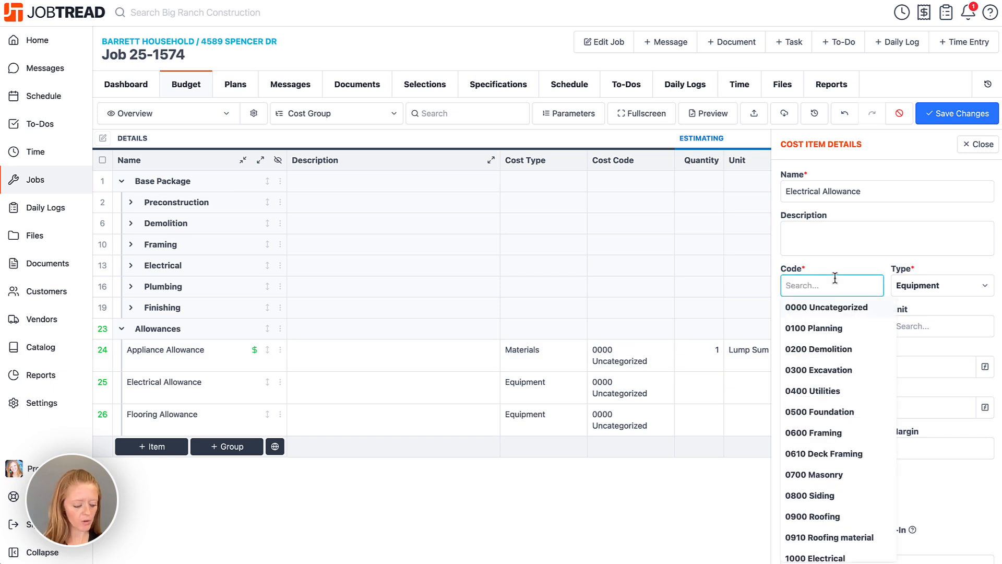
type("ele")
left_click(835, 308)
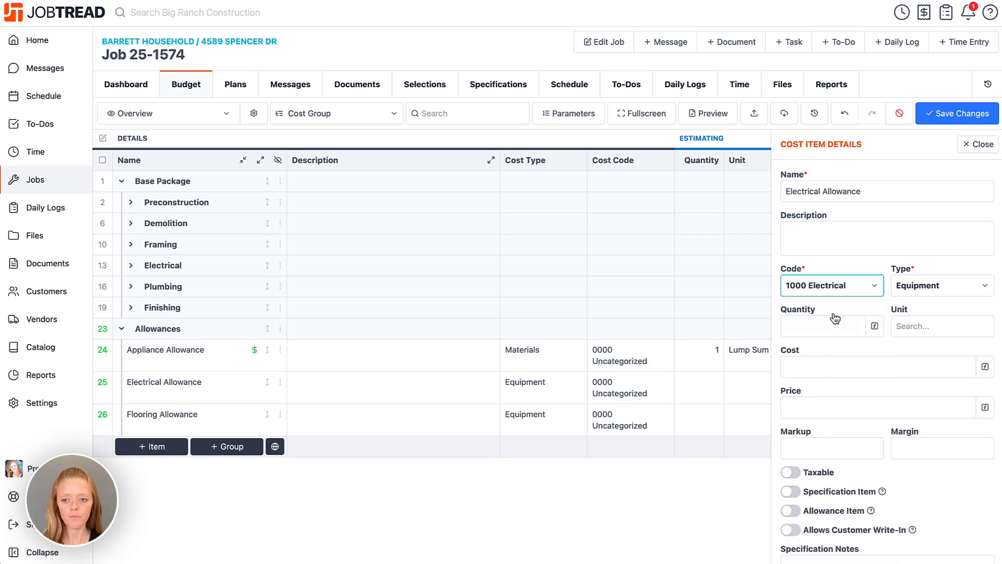
left_click(944, 287)
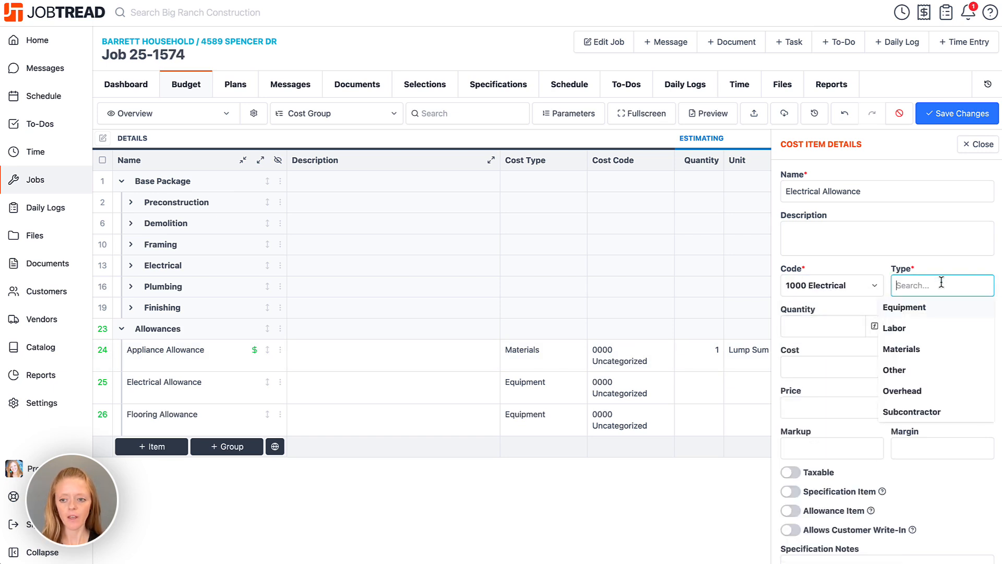
left_click(928, 352)
- Make Electrical Allowance 1 Lump Sum at 300 unit cost, with Allowance Item and Show Cost on
left_click(828, 325)
type("1")
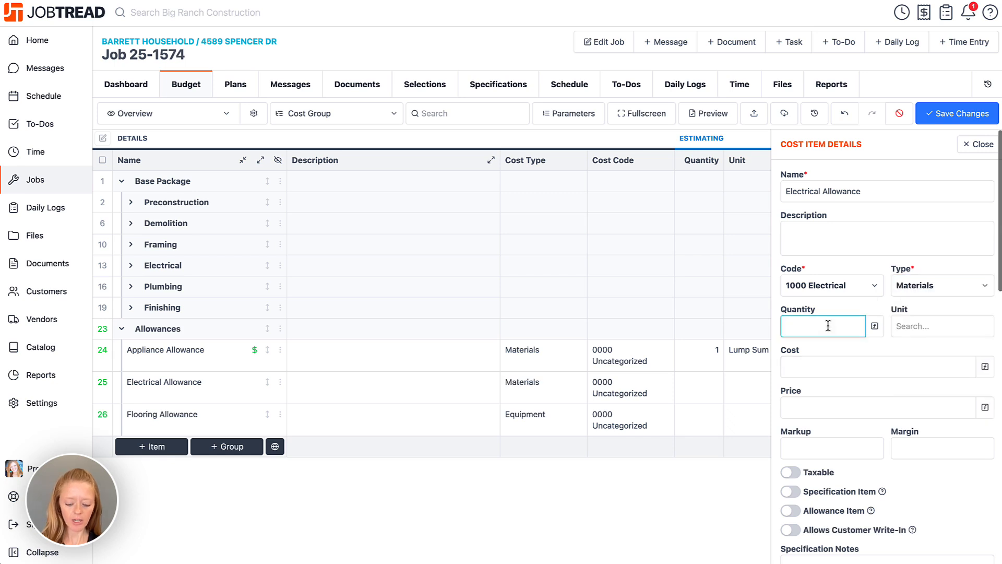
left_click(931, 326)
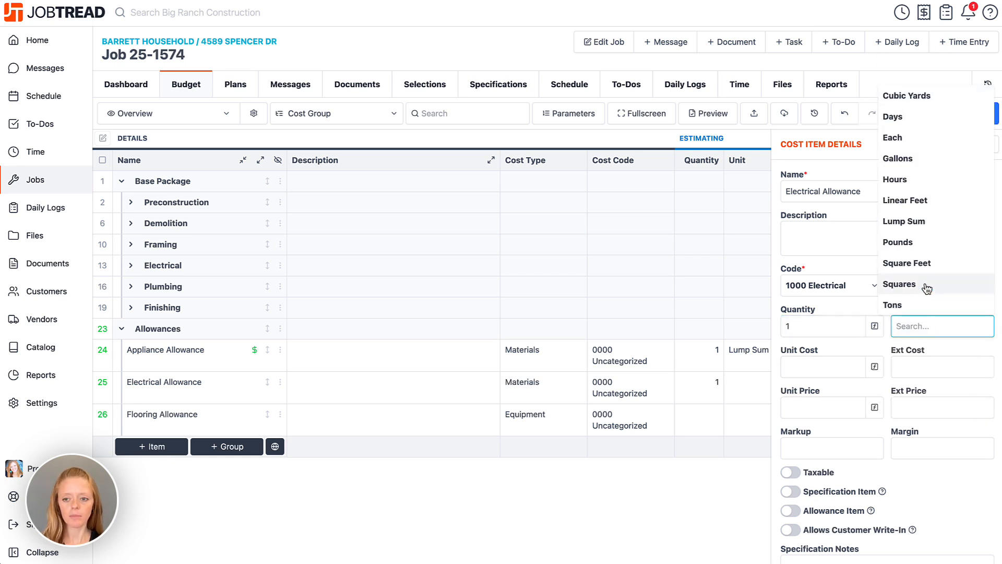
left_click(922, 227)
left_click(825, 368)
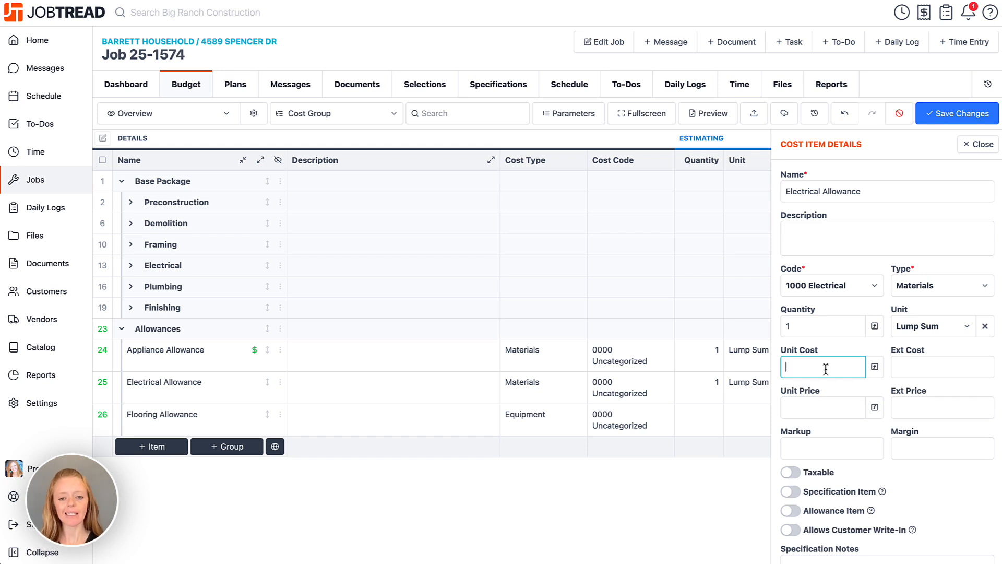
type("300")
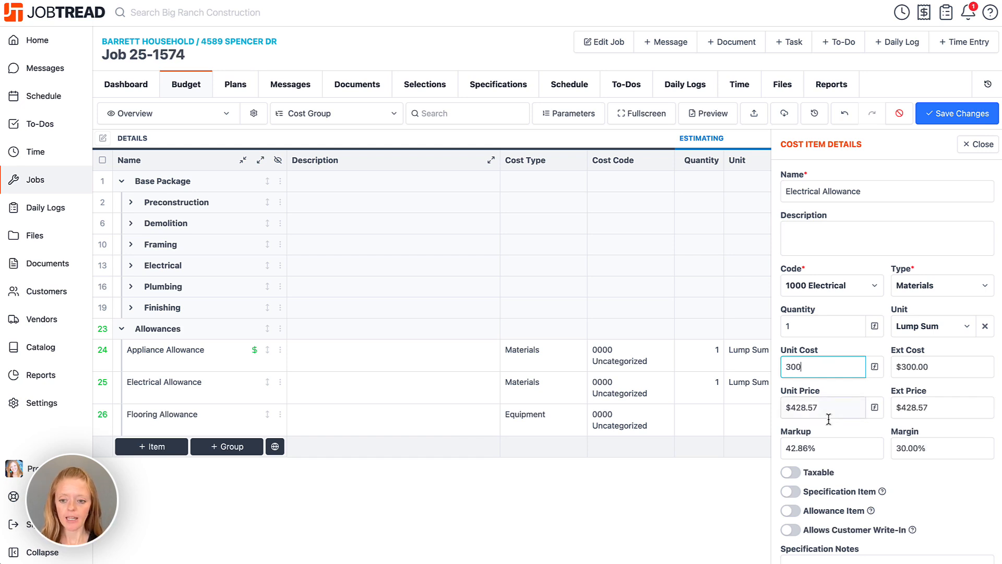
scroll(829, 426, "down", 3)
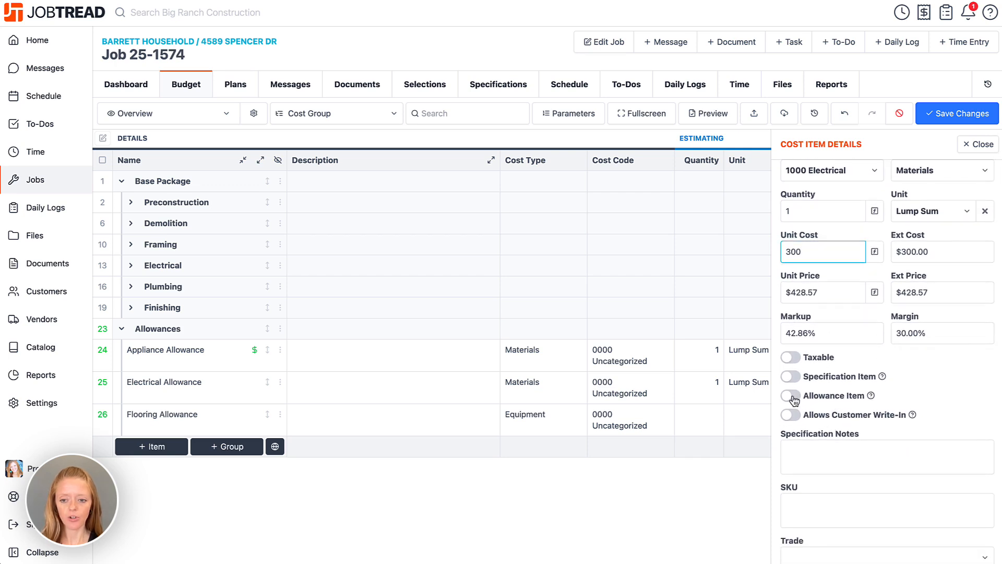
left_click(792, 396)
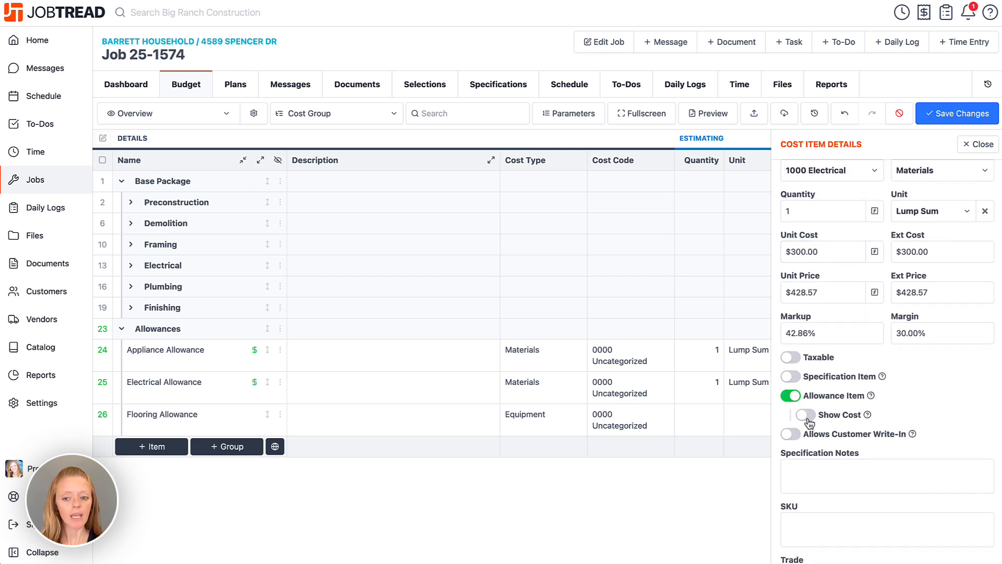
left_click(806, 415)
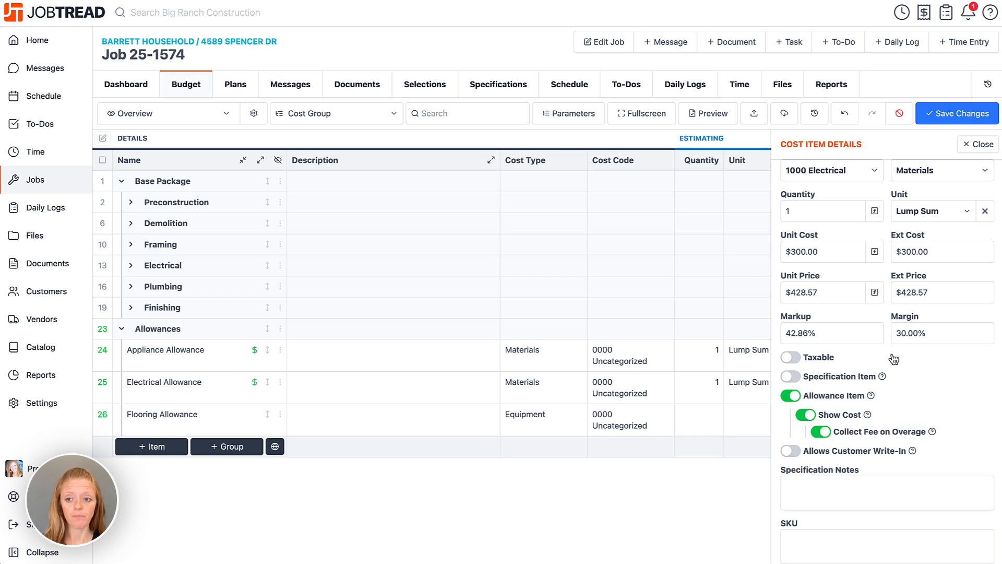
- In Flooring Allowance's details, set the cost code to 1700 Flooring and type to Materials
left_click(990, 147)
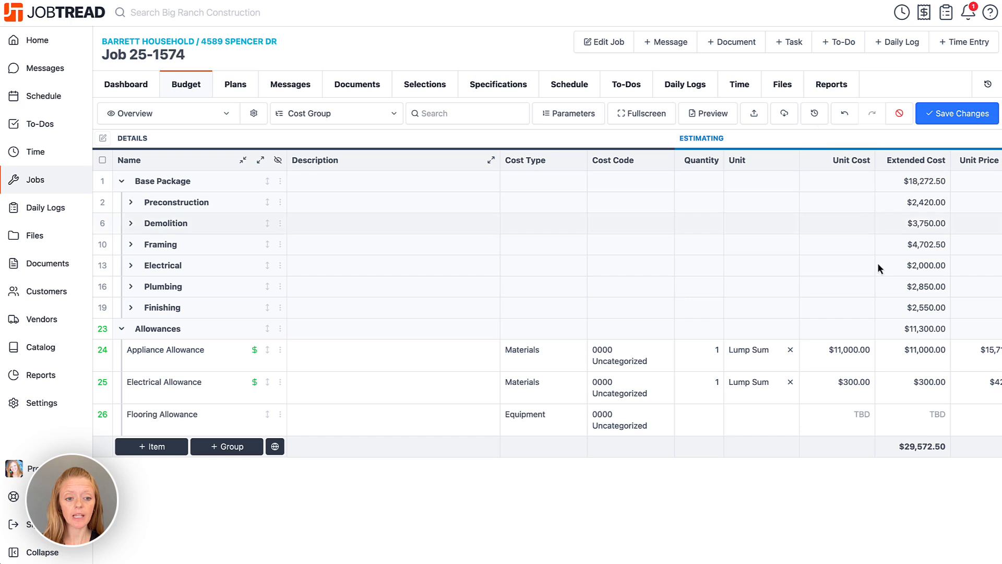
left_click(288, 418)
left_click(280, 413)
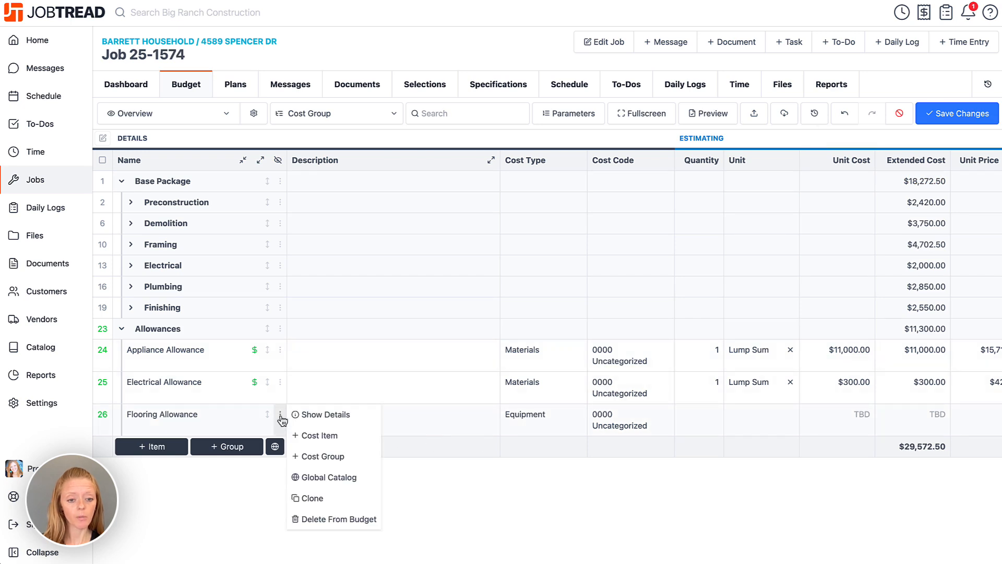
left_click(312, 414)
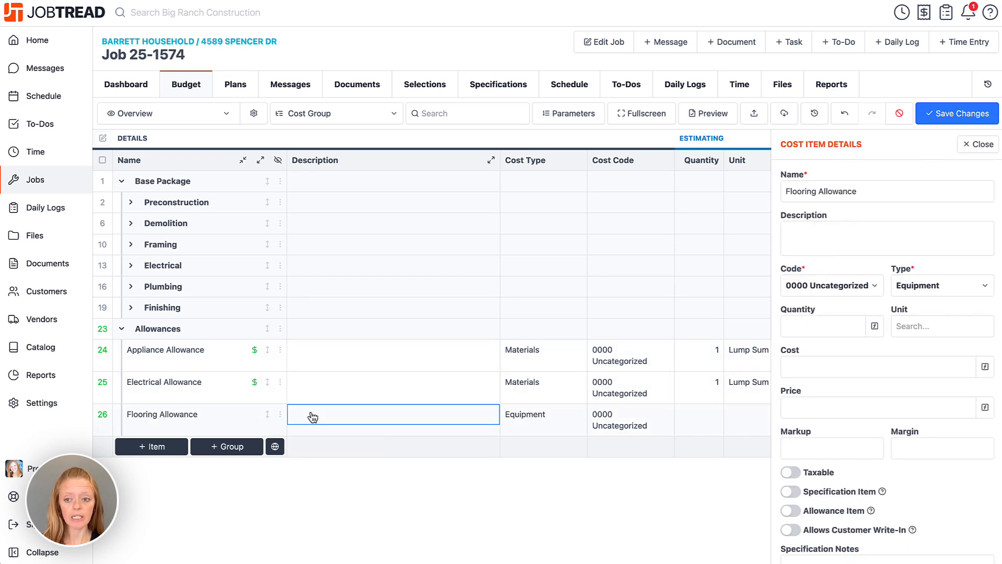
left_click(804, 286)
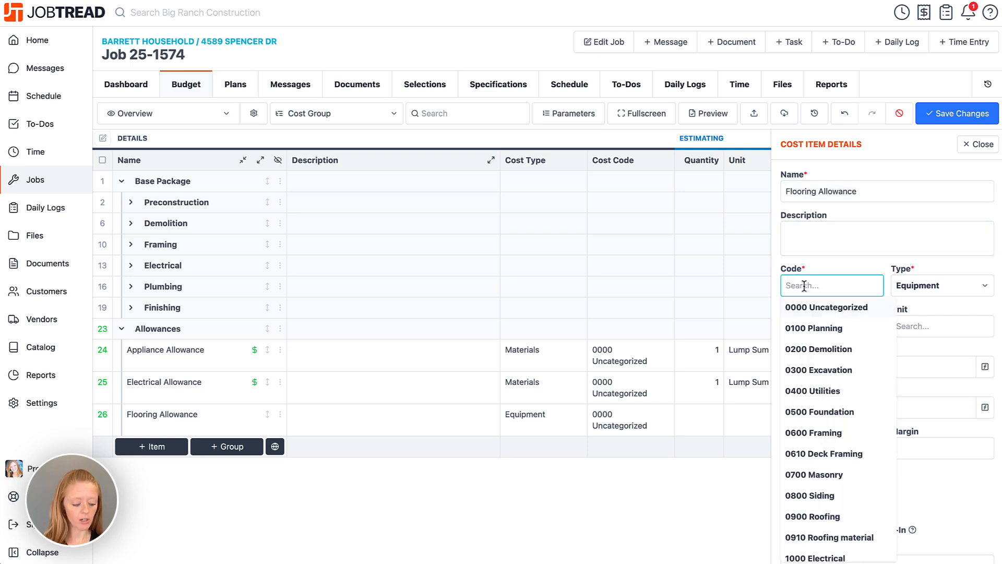
type("flo")
left_click(809, 308)
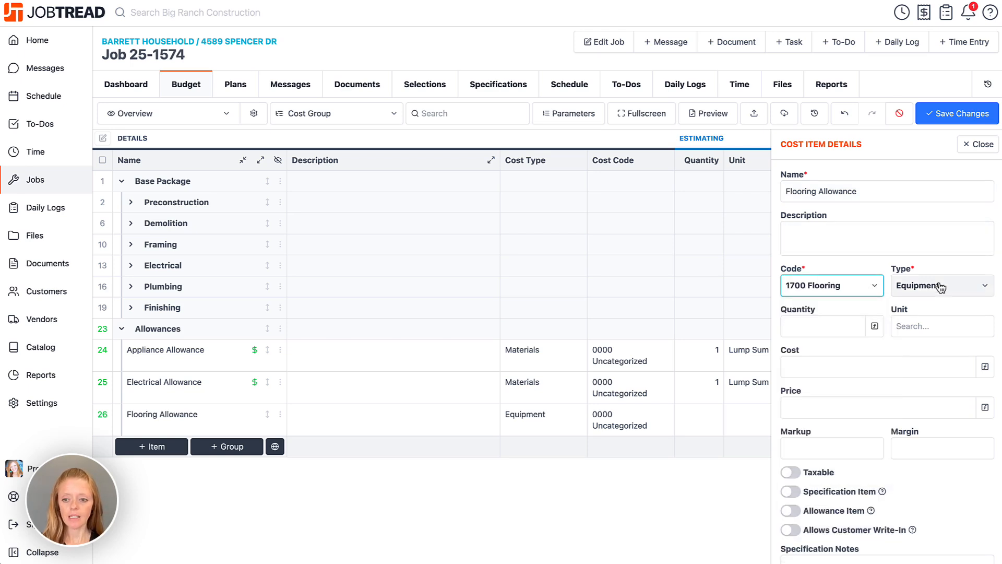
left_click(938, 283)
type("mat")
left_click(905, 307)
- Set Flooring Allowance's quantity to 1 Lump Sum with a unit cost of 2300
left_click(786, 327)
type("1")
left_click(908, 328)
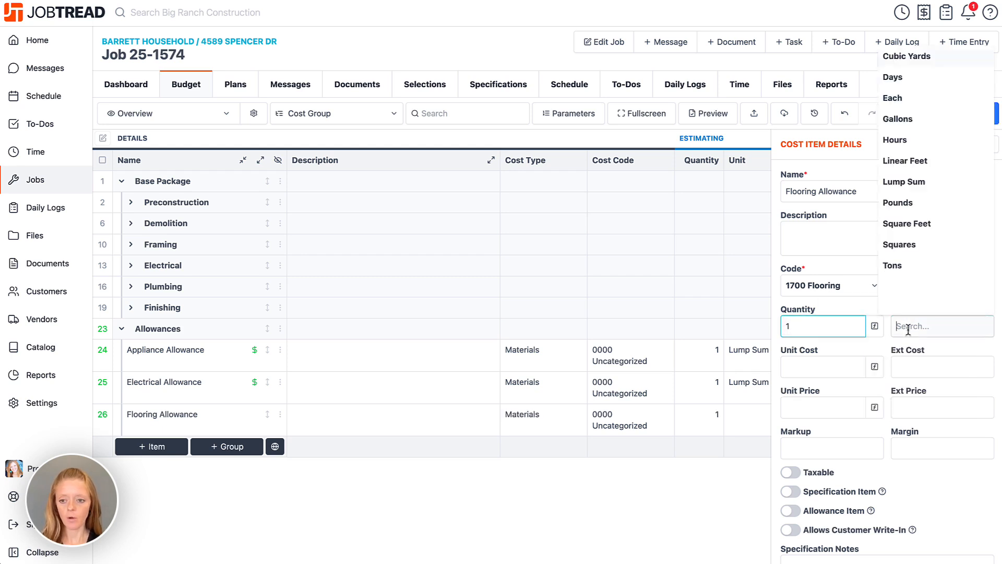
left_click(920, 228)
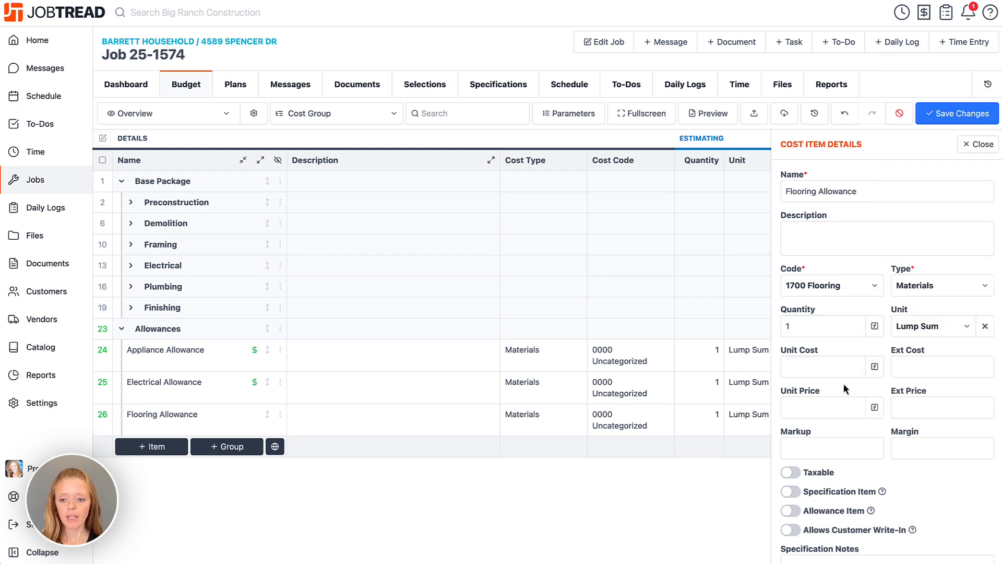
left_click(834, 367)
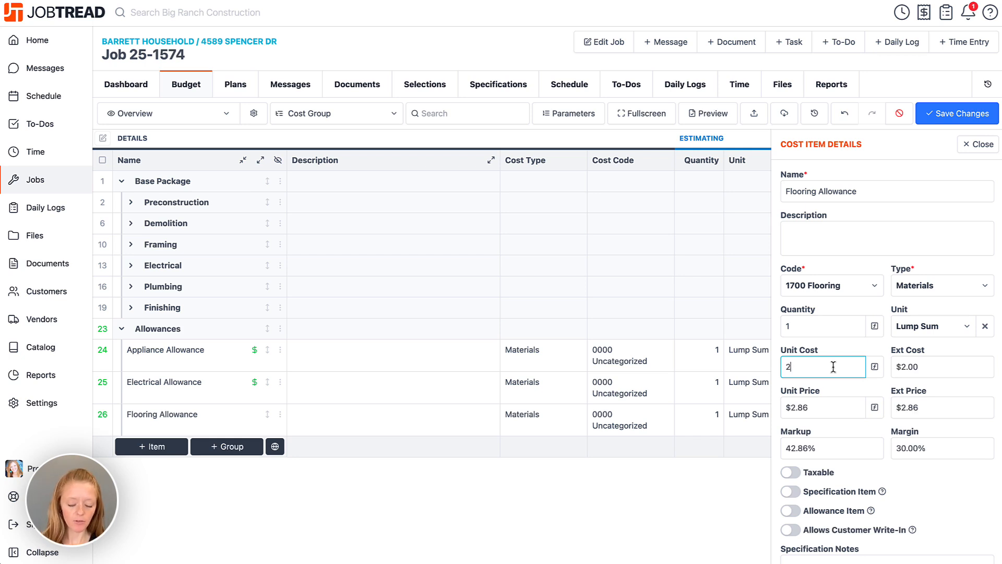
type("2300")
scroll(831, 458, "down", 1)
- Turn on Allowance Item and Show Cost for Flooring Allowance, then save the budget
left_click(790, 460)
scroll(790, 460, "down", 1)
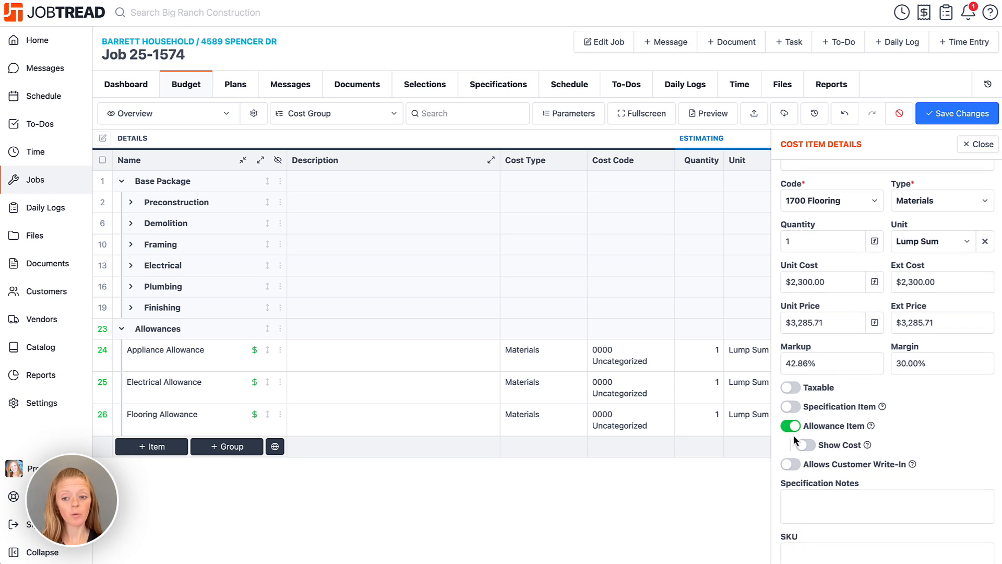
mouse_move(872, 428)
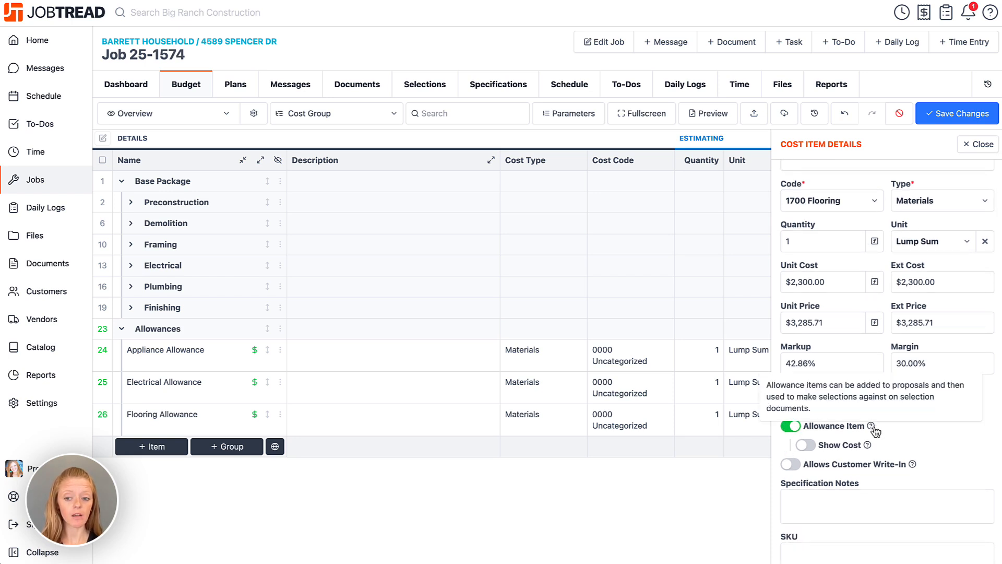
left_click(805, 445)
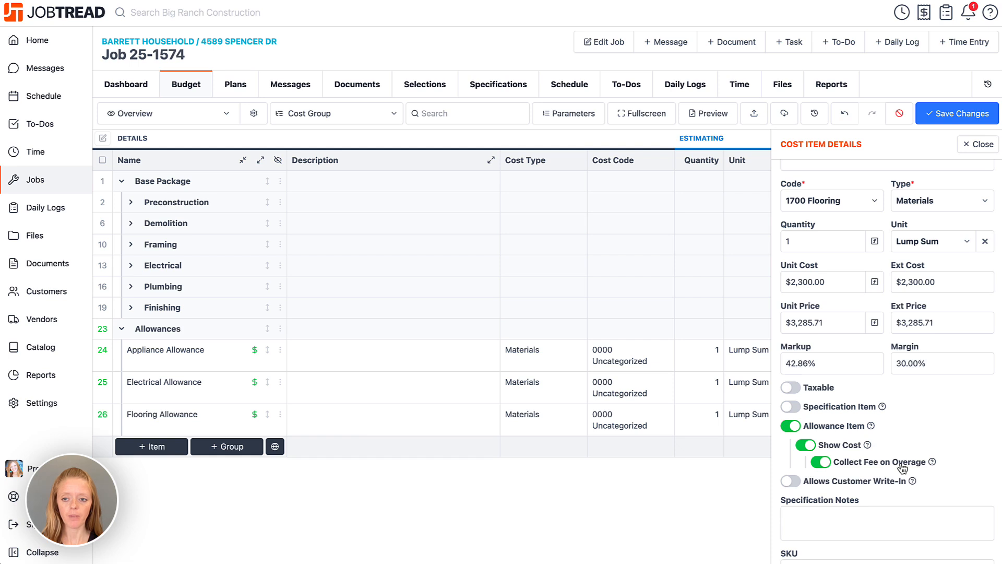
left_click(976, 145)
left_click(962, 115)
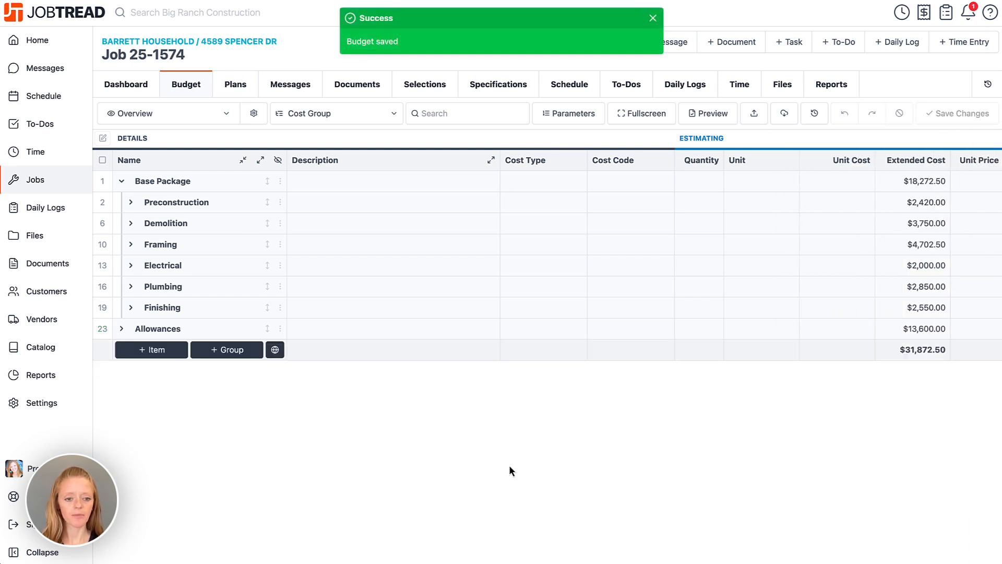
- Expand Allowances to reveal Appliance ($11,000), Electrical ($300) and Flooring ($2,300) items
left_click(121, 329)
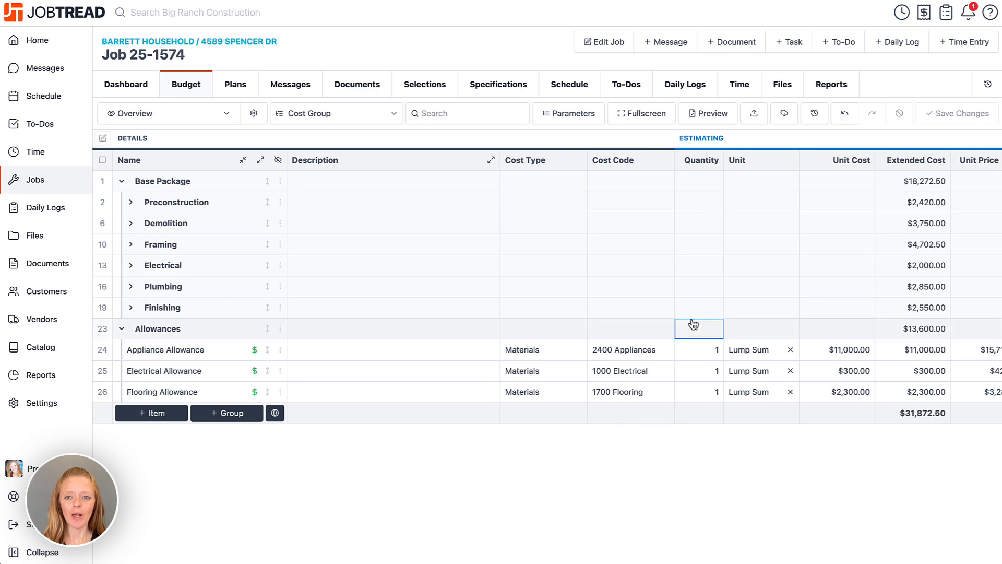
- Create a new Proposal document covering both the Base Package and Allowances cost groups
left_click(717, 46)
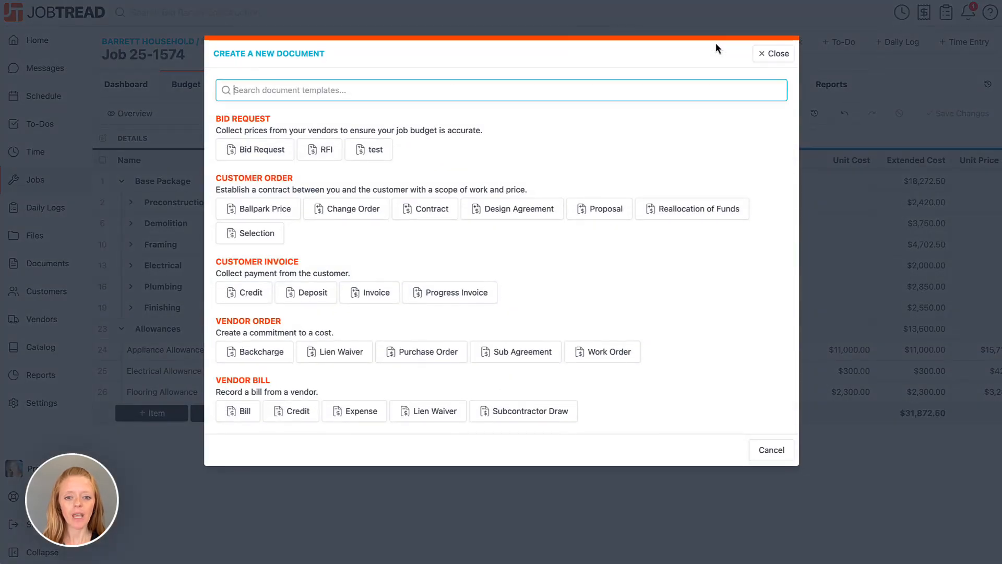
left_click(604, 210)
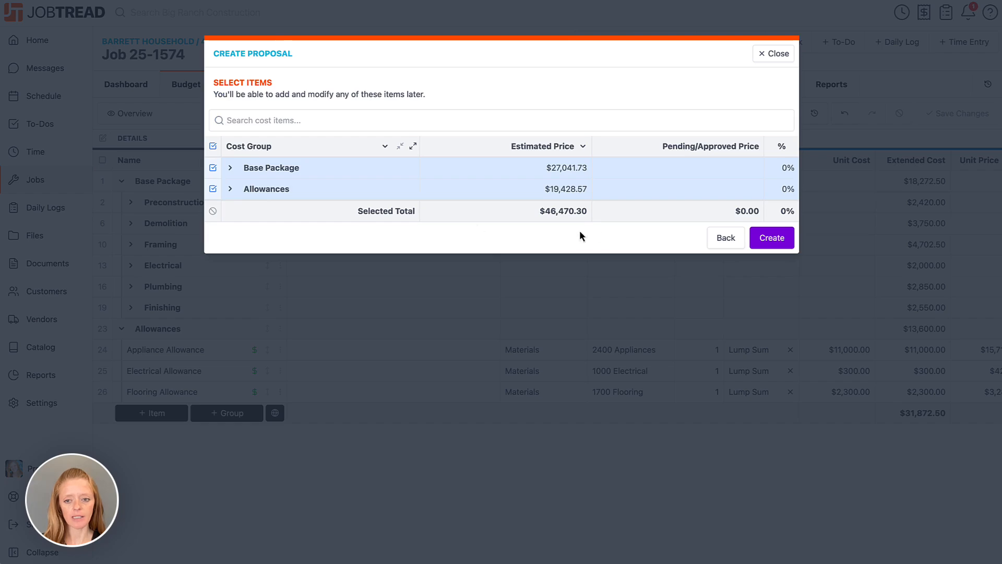
left_click(772, 239)
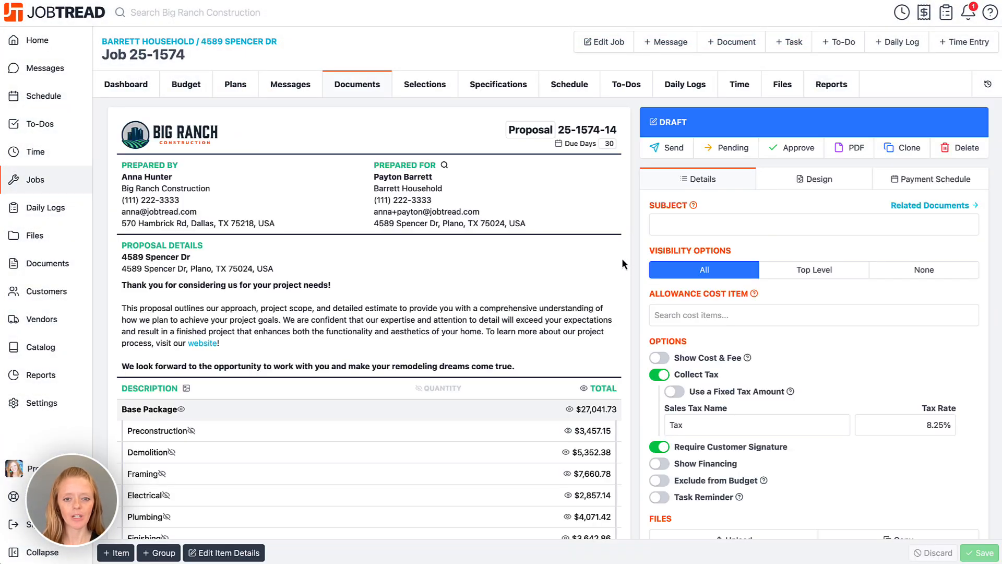
- Hide the Allowances sub-item totals so Appliance ($11,000), Electrical ($300) and Flooring ($2,300) show in parentheses
scroll(622, 260, "down", 4)
scroll(621, 258, "down", 3)
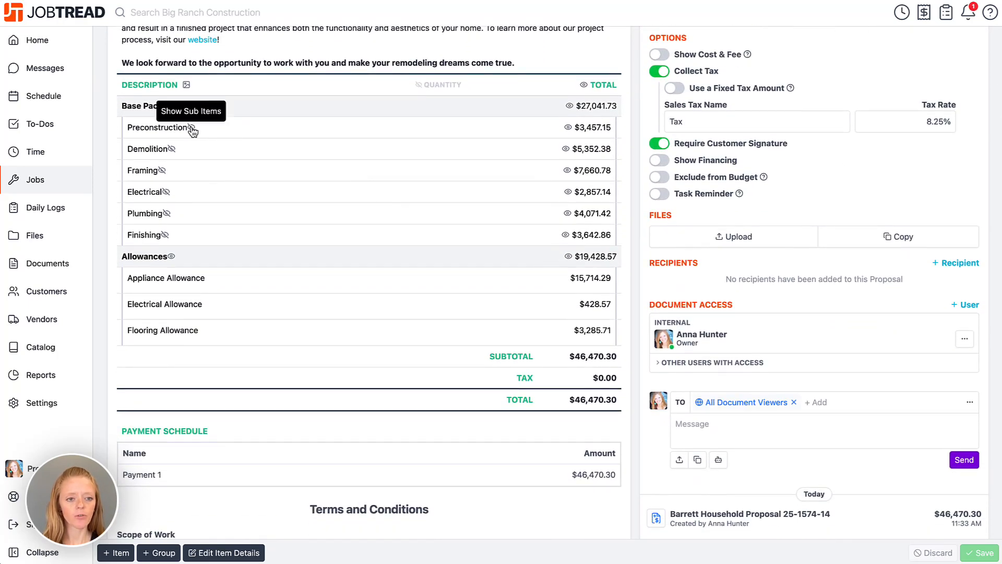
left_click(191, 129)
left_click(191, 129)
left_click(171, 149)
left_click(171, 149)
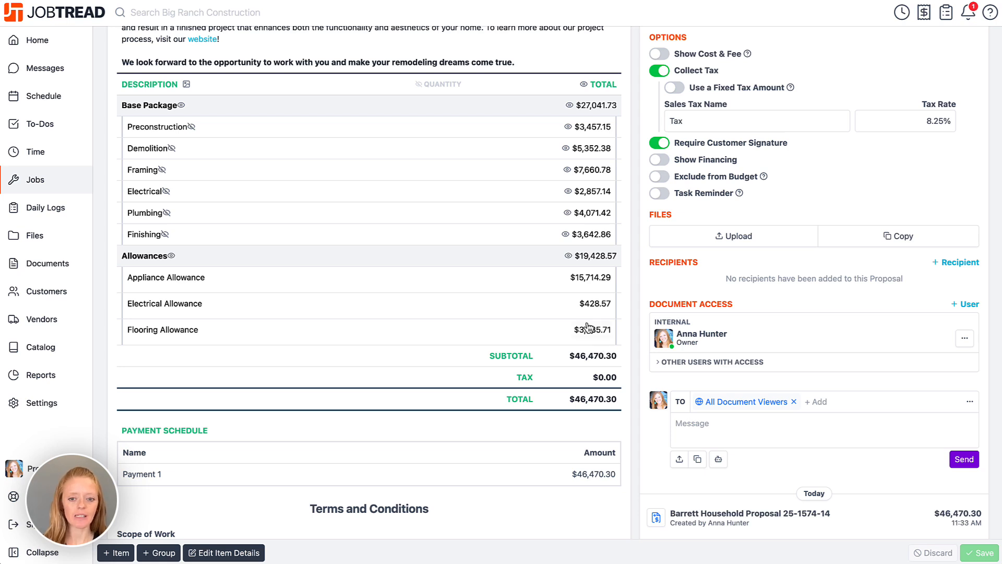
left_click(570, 257)
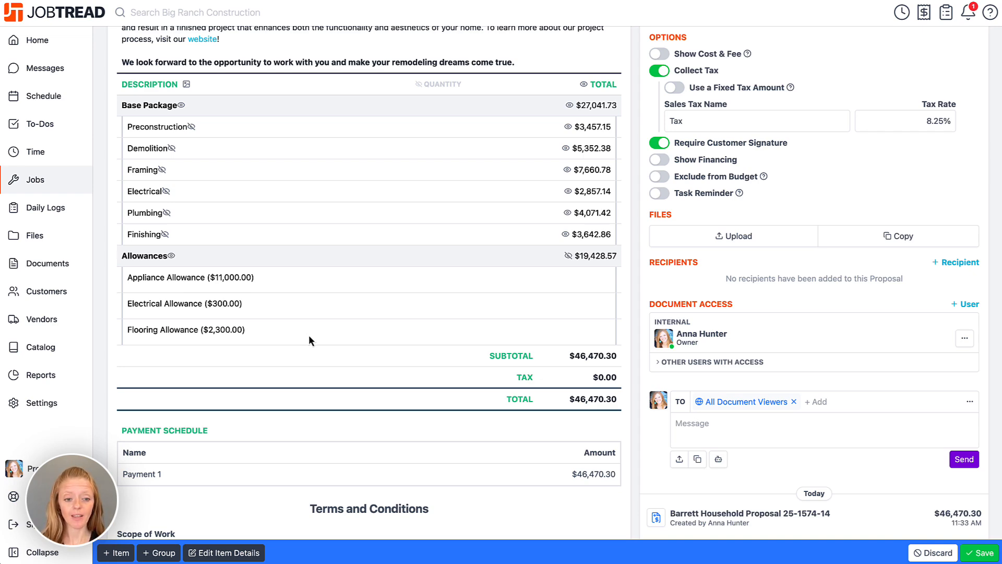
scroll(619, 342, "up", 6)
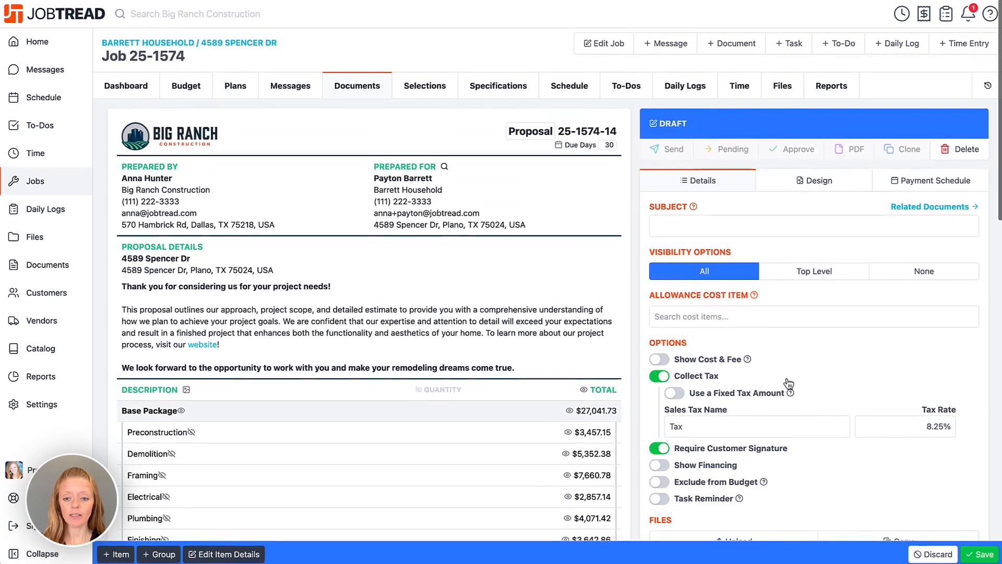
- Save the proposal and send it to the customer
left_click(966, 556)
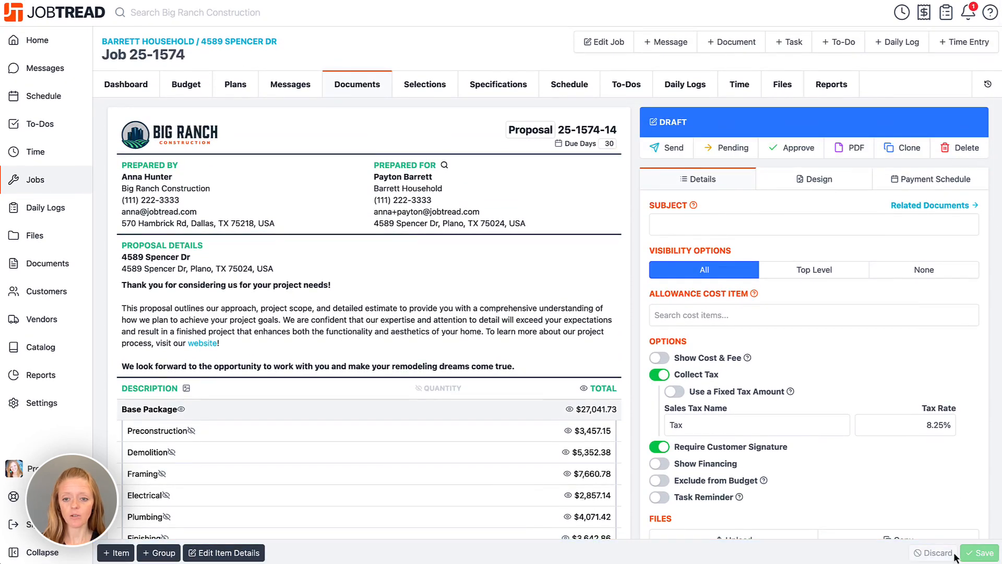
left_click(660, 147)
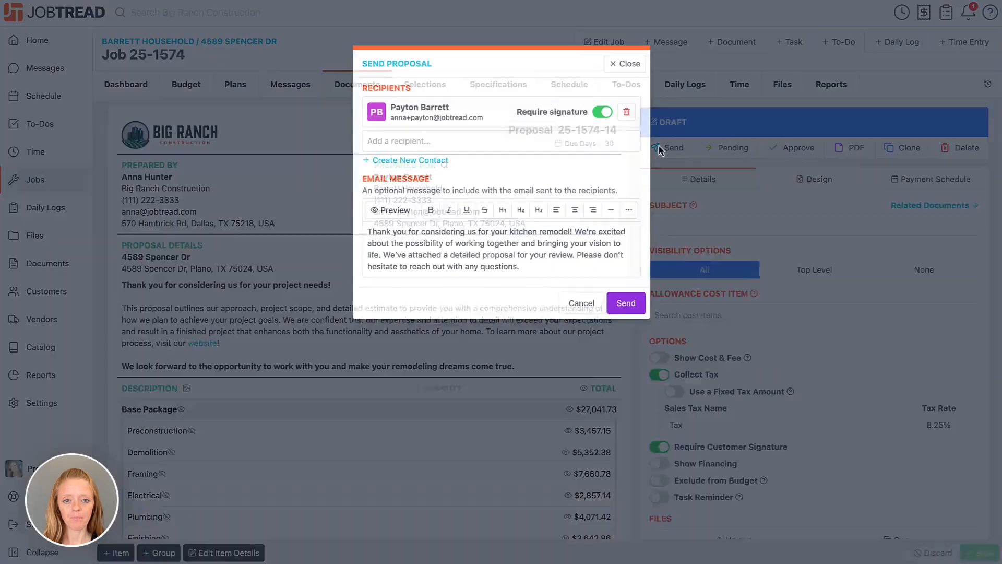
left_click(622, 296)
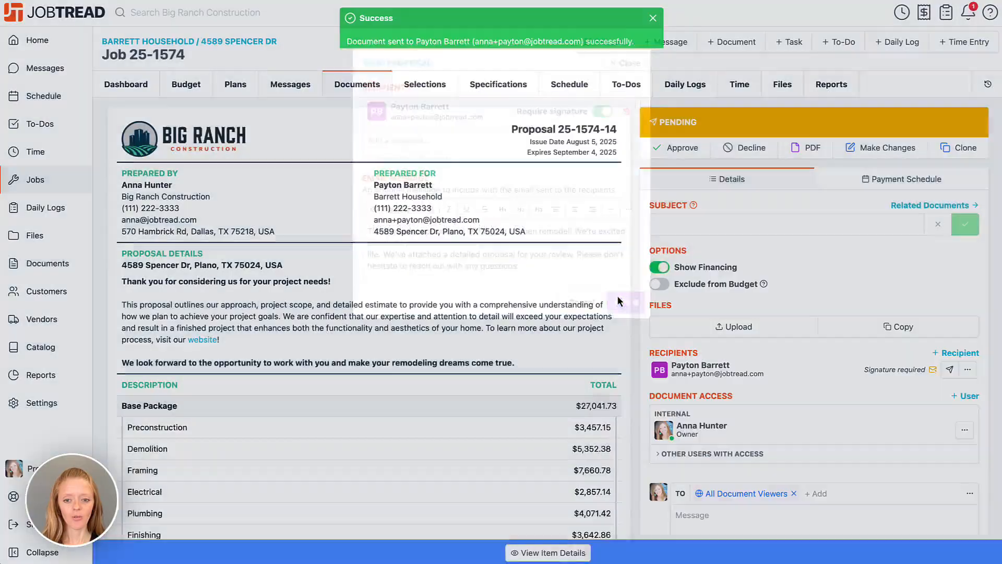
- Sign proposal 25-1574-14 for the customer and approve it, dismissing the invoice prompt
scroll(600, 322, "down", 6)
scroll(600, 322, "down", 3)
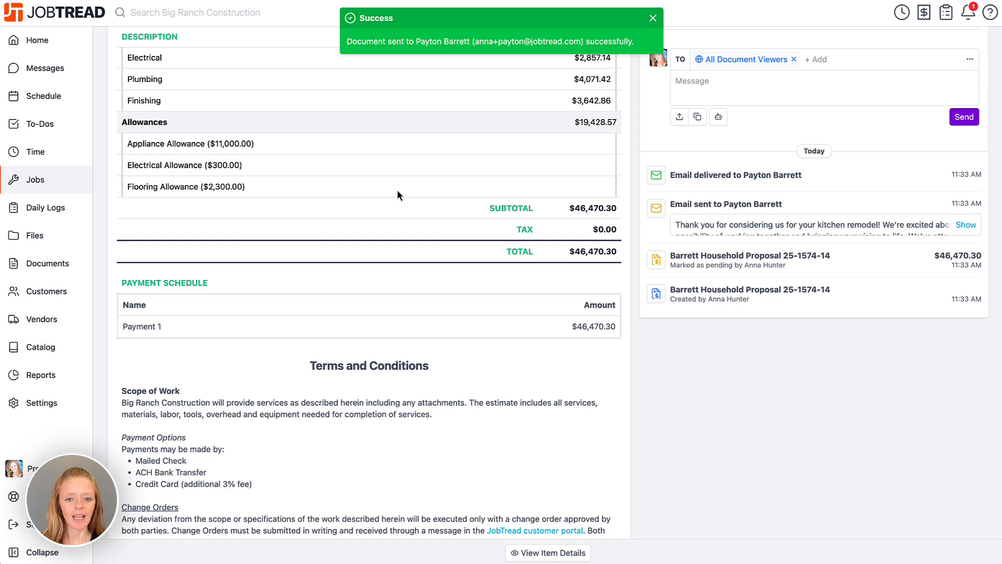
scroll(397, 194, "down", 1)
scroll(397, 191, "down", 5)
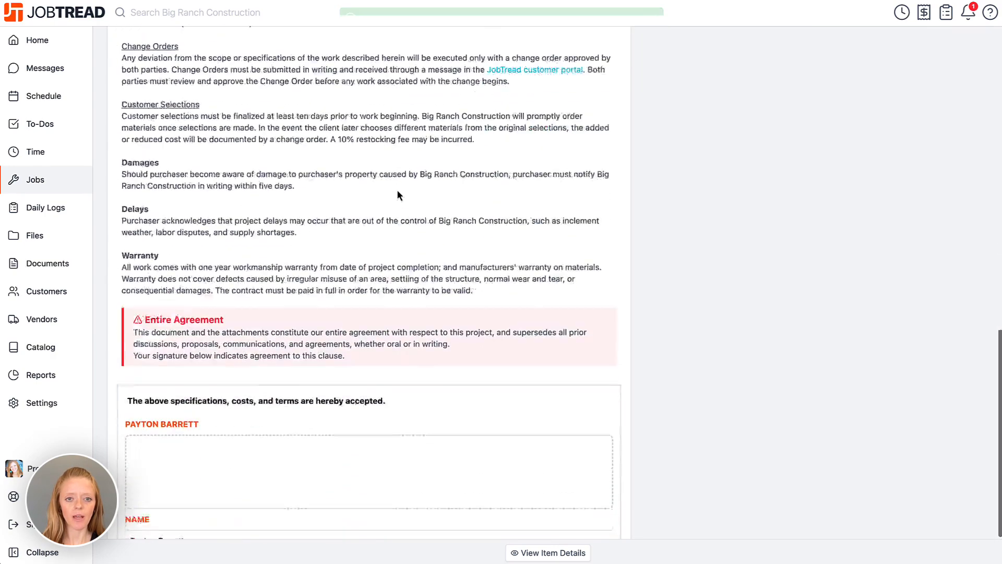
left_click_drag(207, 382, 213, 406)
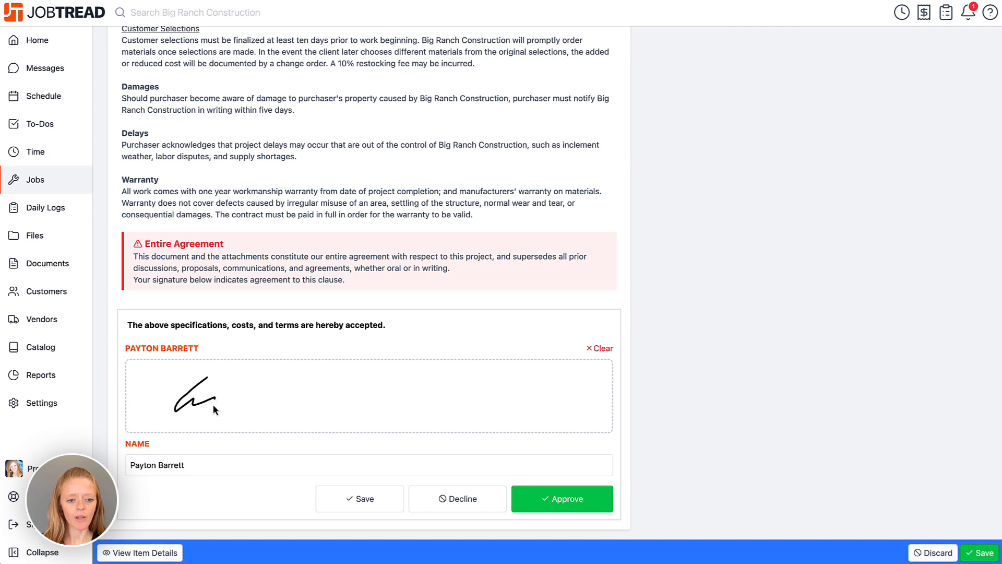
left_click(562, 501)
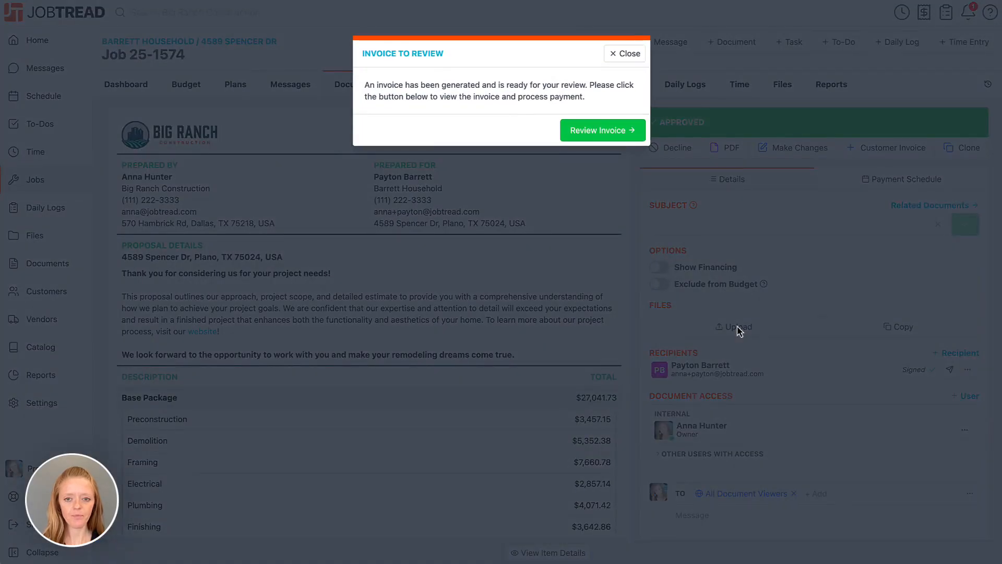
left_click(635, 53)
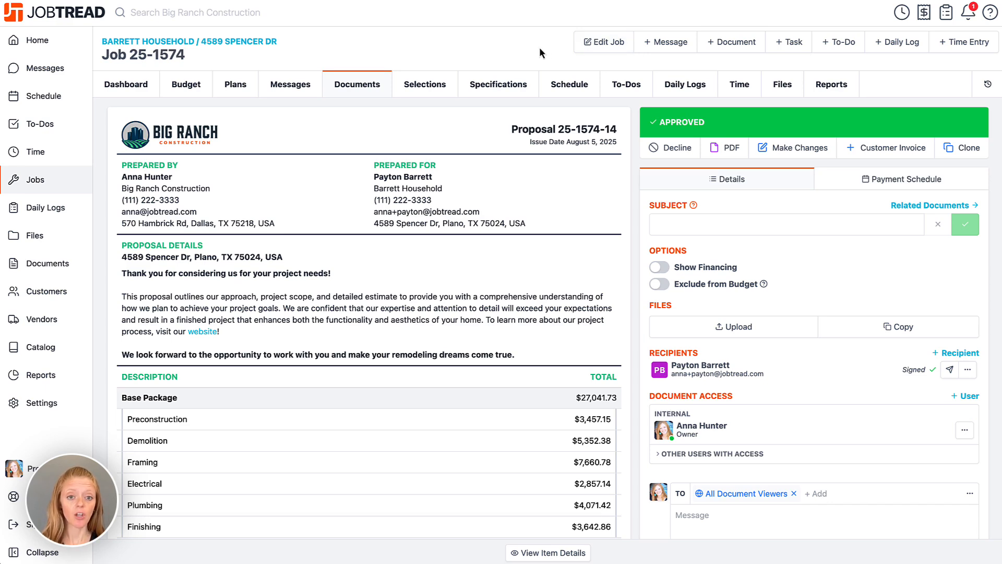
- Check the budget's Costing columns, then view Selections showing three allowances totalling $13,600.00
left_click(203, 85)
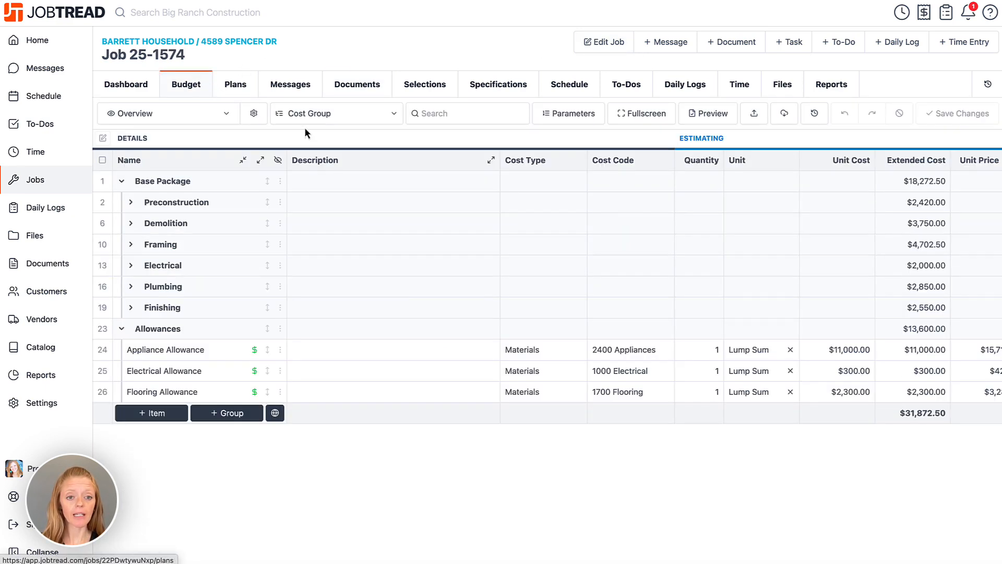
scroll(508, 140, "right", 15)
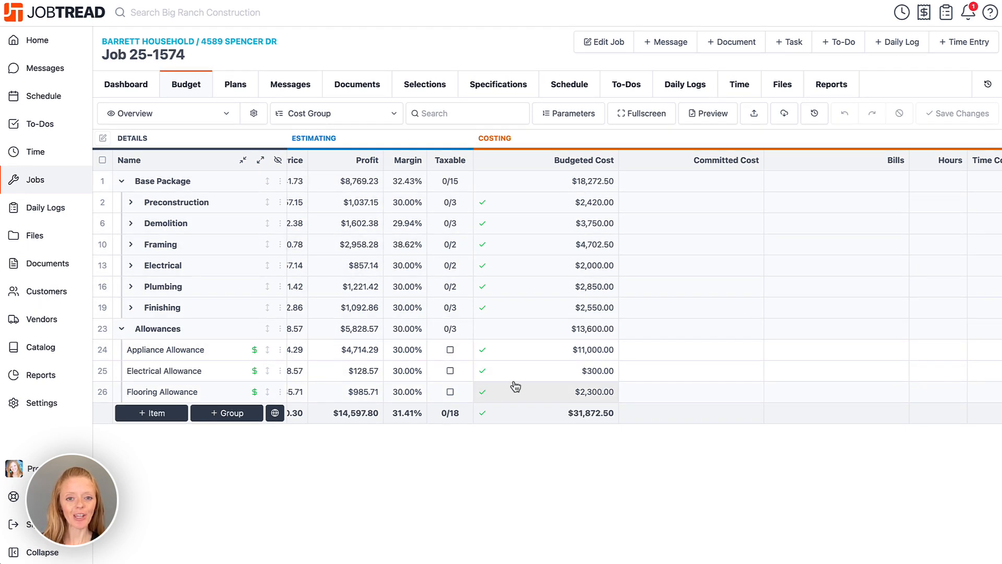
left_click(426, 87)
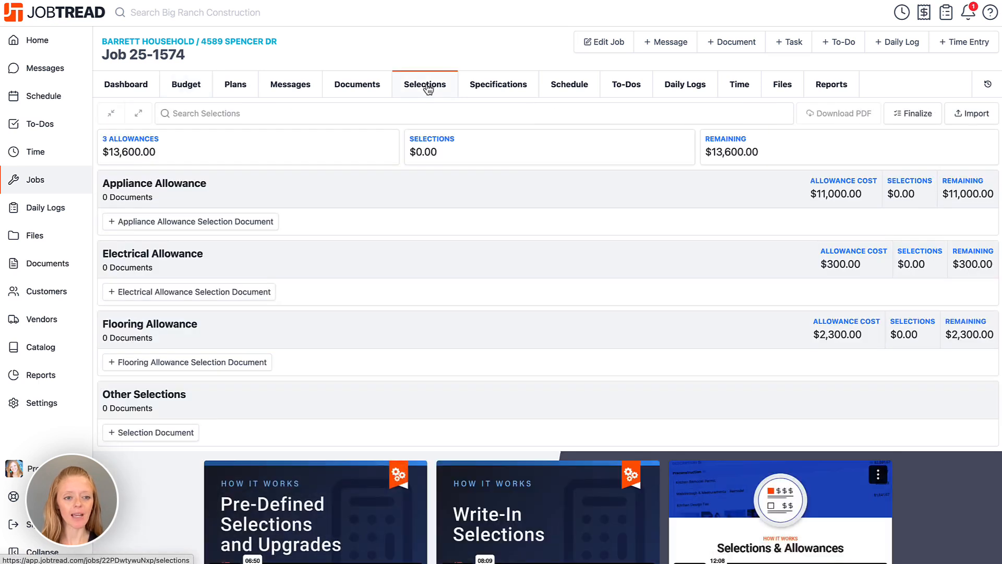